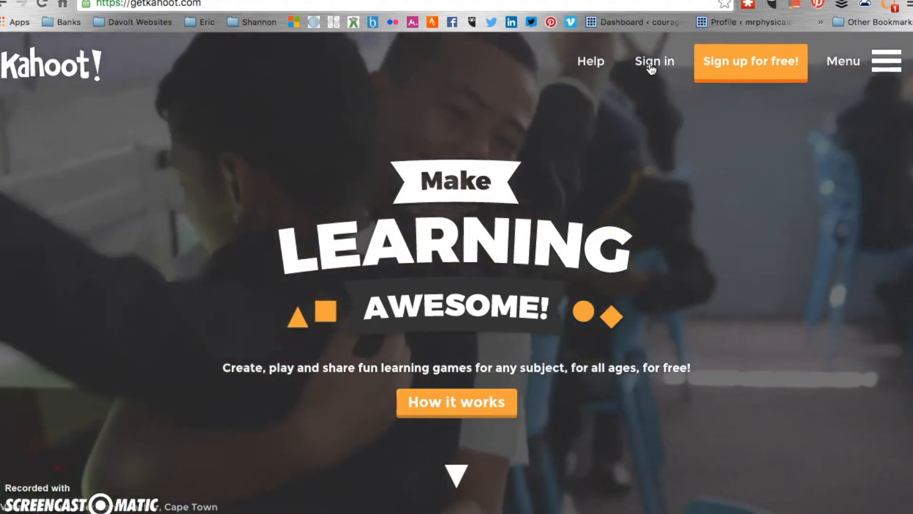
Sign in to the Kahoot account and create a new quiz named "Demo".
click(650, 70)
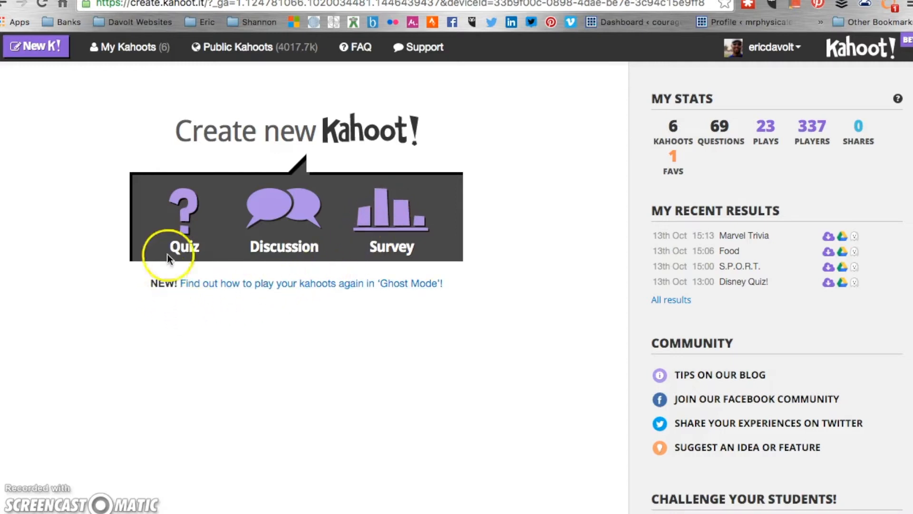
click(179, 229)
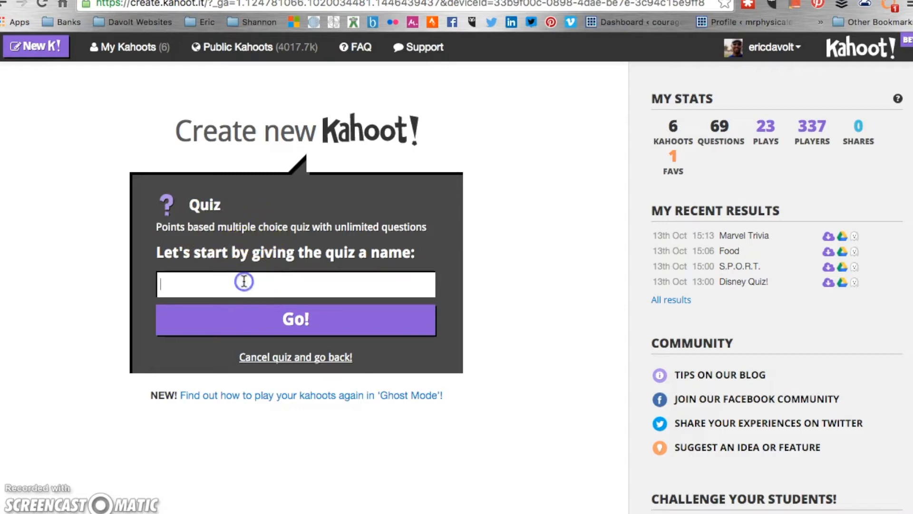
text(Demo)
click(305, 330)
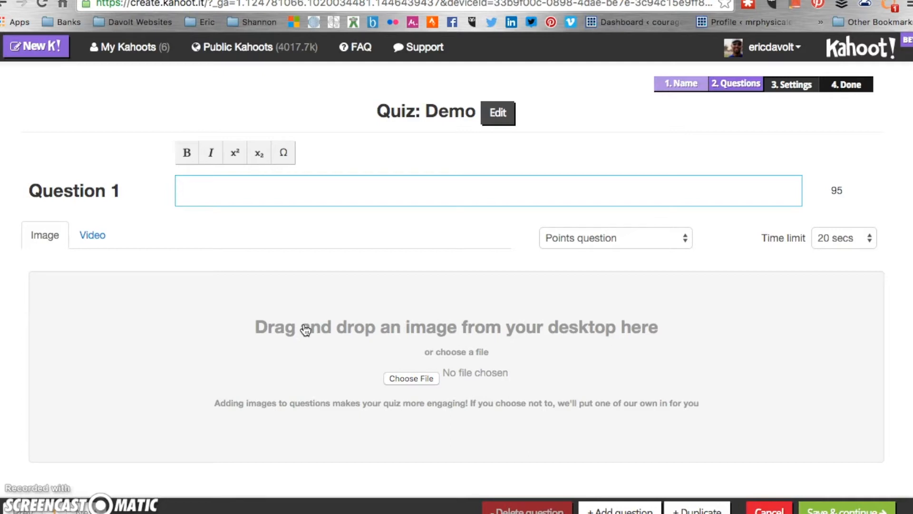
Enter "What test do we use to measure muscular endurance?" as the text of question 1.
text(What test do we )
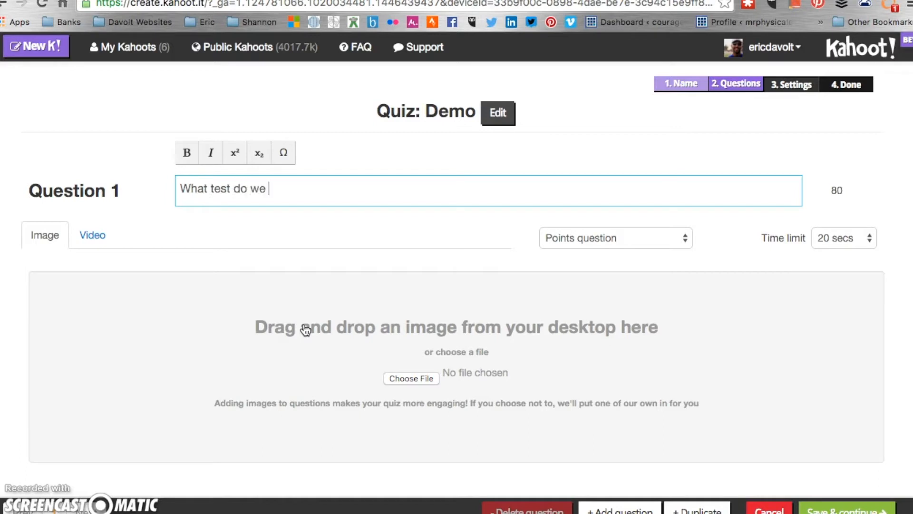
text(use to measure m)
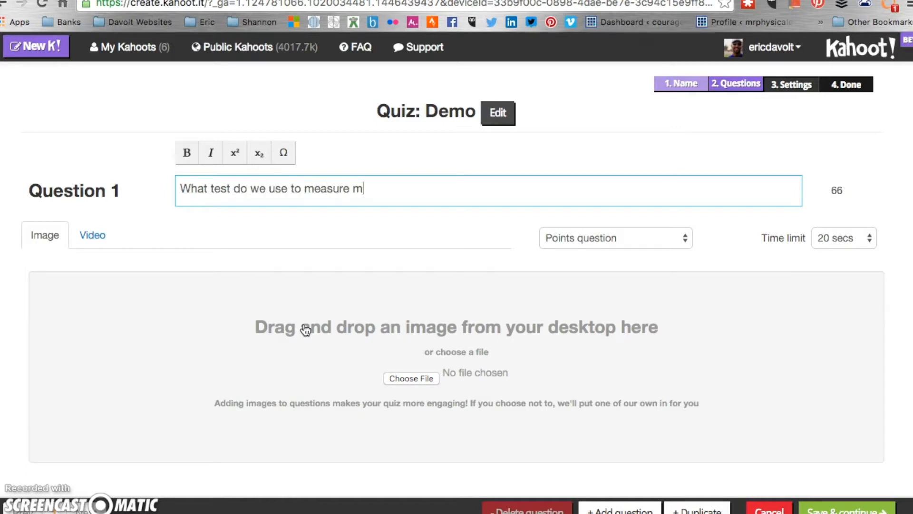
text(uscular endurance?)
Add the image curl_up_position.jpg from the Desktop to question 1.
click(331, 318)
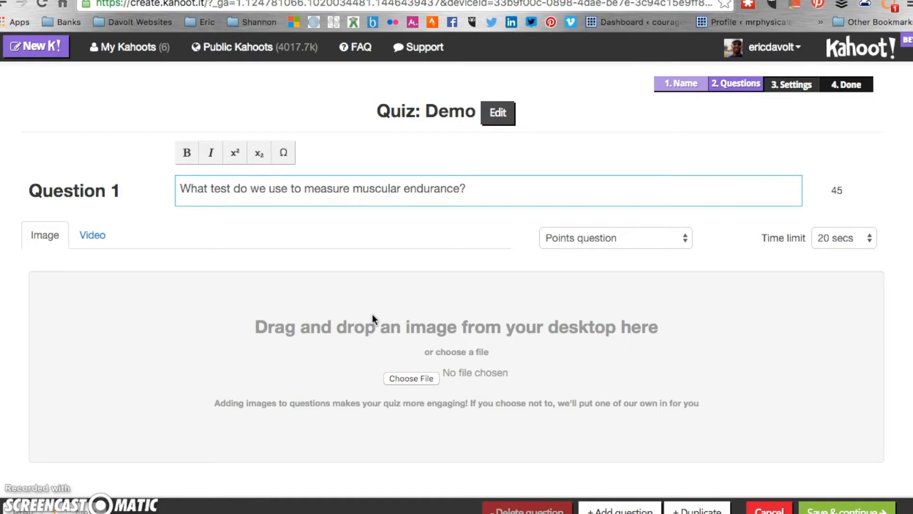
click(413, 354)
click(409, 378)
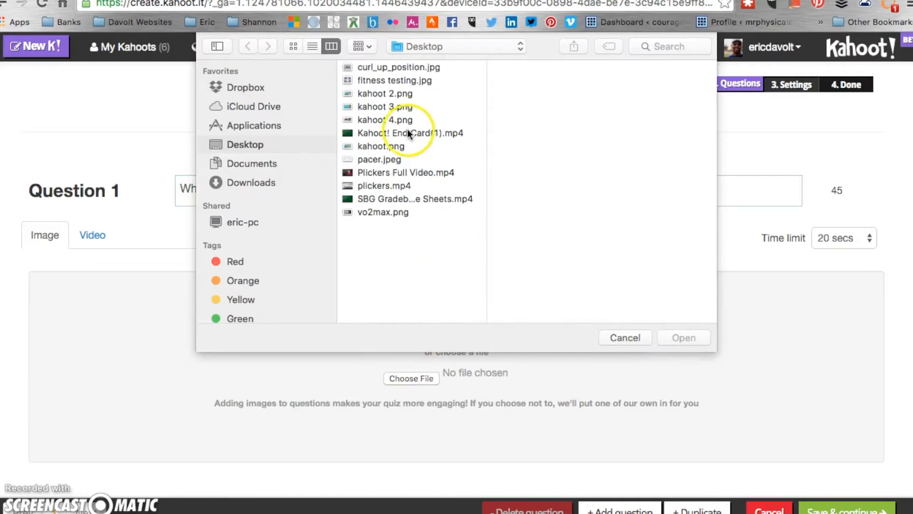
double_click(395, 67)
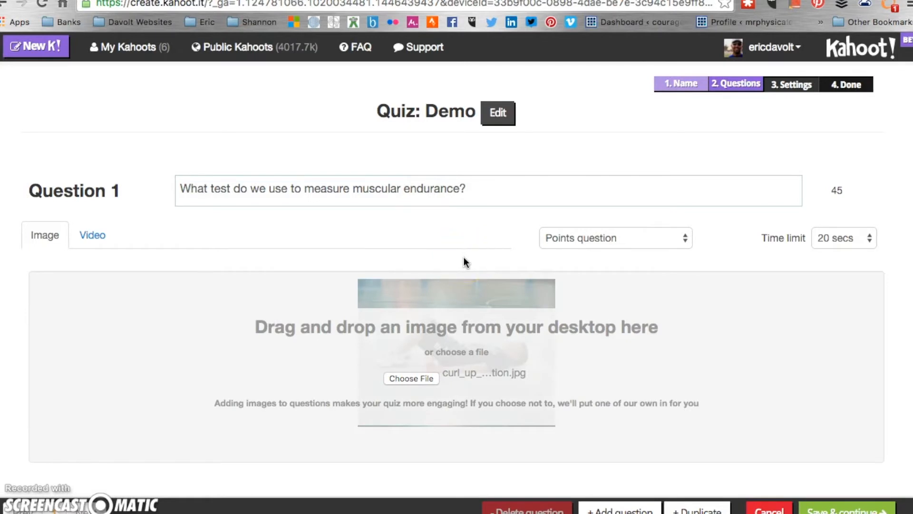
Fill in question 1's answers as Push-ups, Curl-ups, Pacer and Shoulder Stretch, and mark Curl-ups as correct.
scroll(464, 257, down, 3)
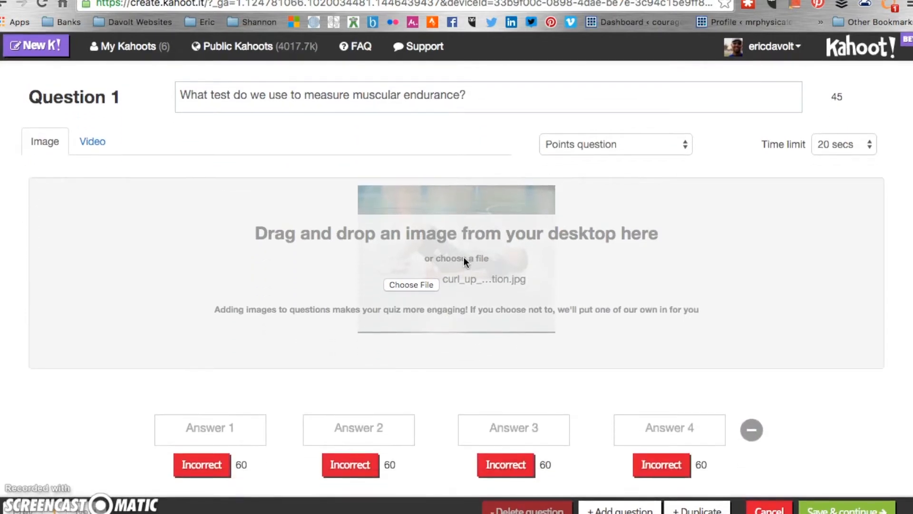
click(217, 429)
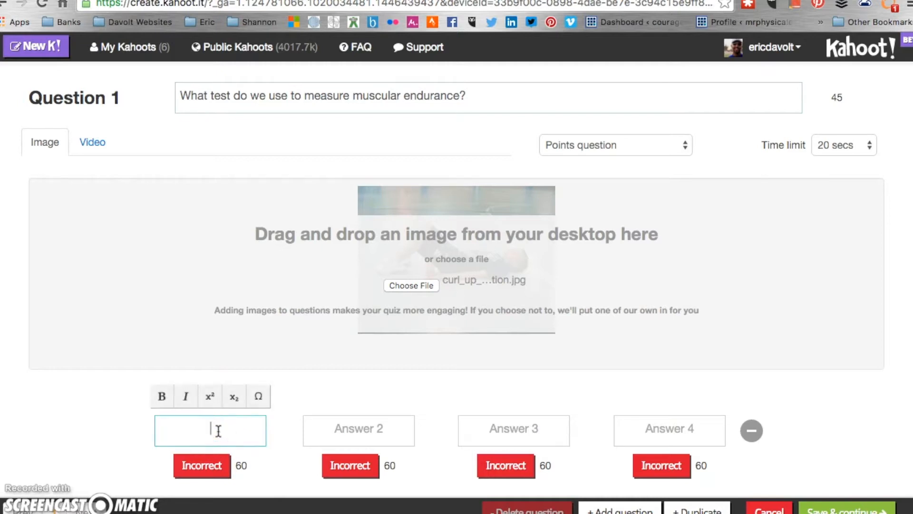
text(Push-ups)
key(Tab)
text(Curl-ups)
key(Tab)
text(Pacer)
key(Tab)
text(Shoulde)
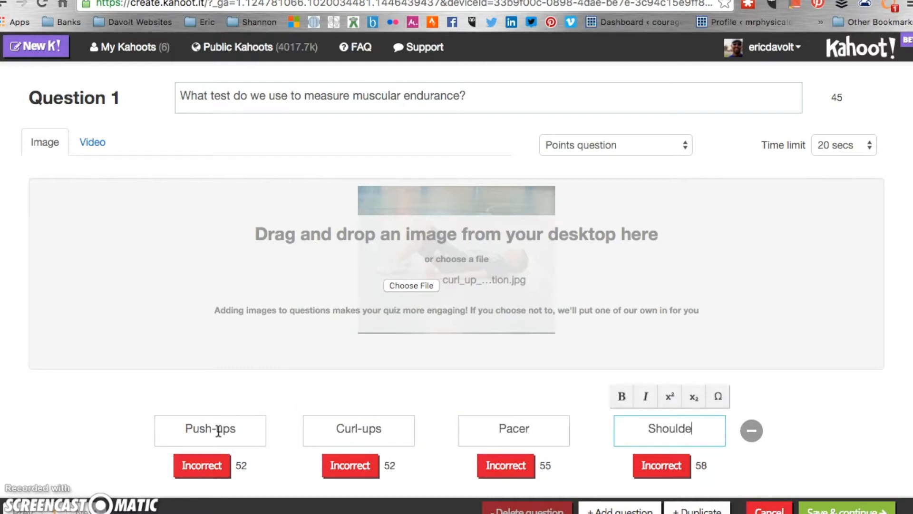
text(r Stretch)
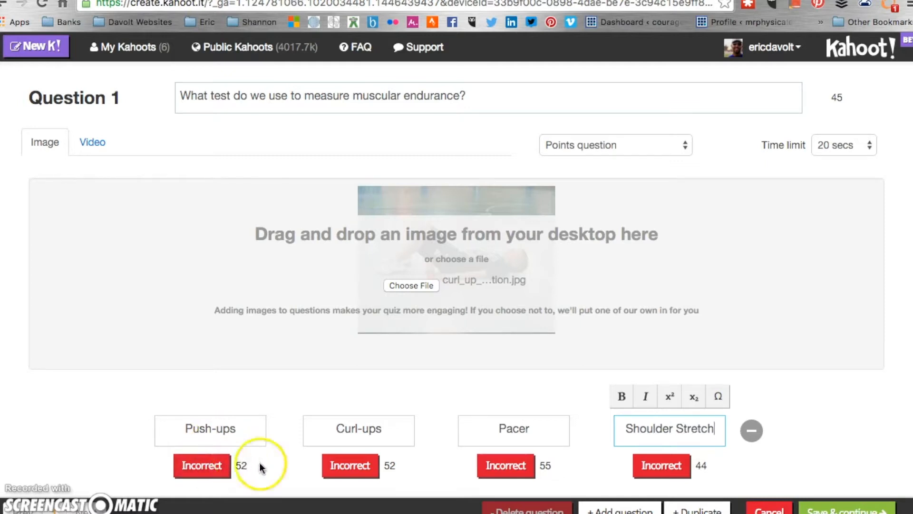
click(346, 470)
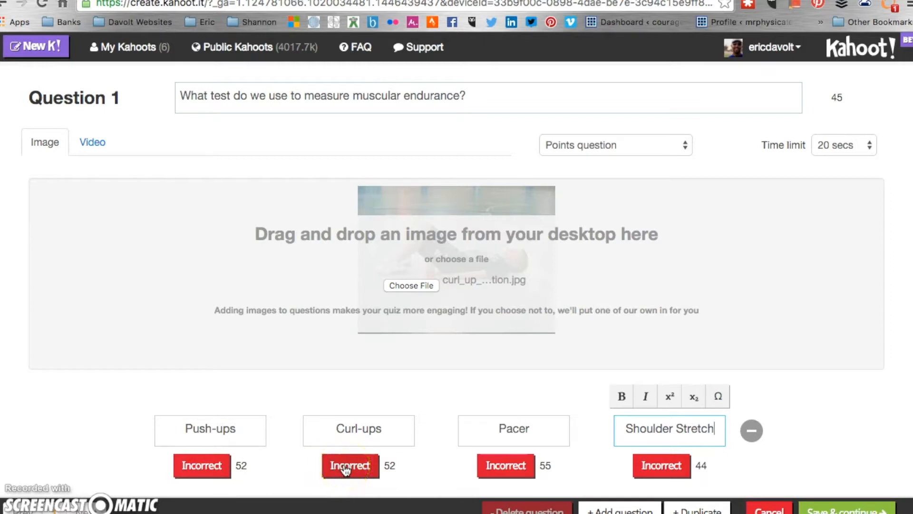
click(346, 470)
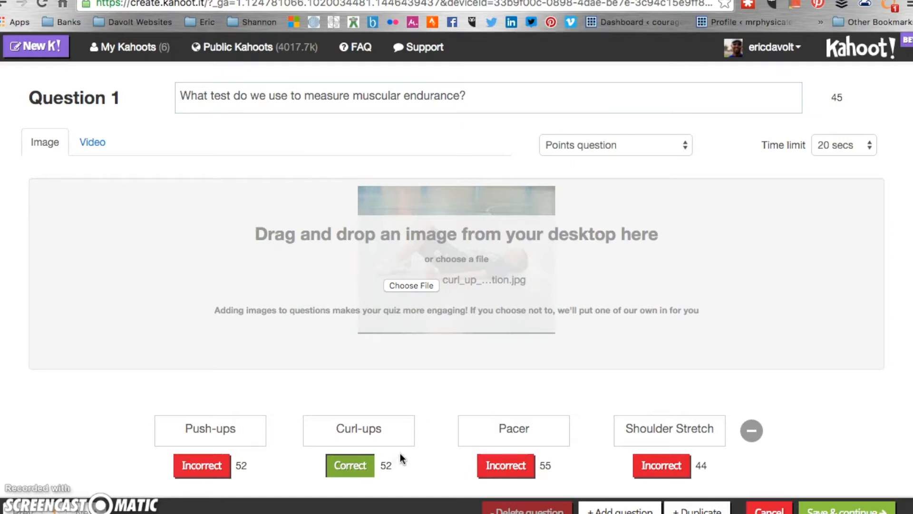
Keep question 1 as a points question and set its time limit to 10 secs.
click(624, 148)
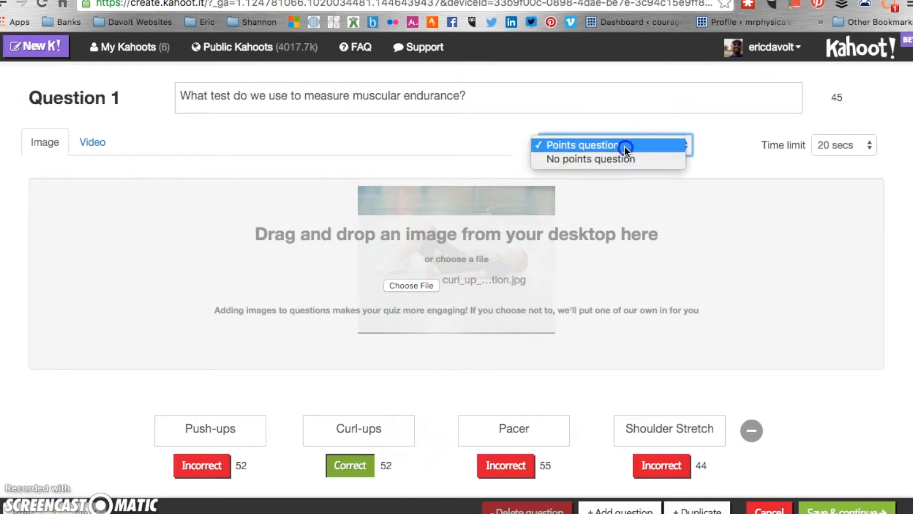
click(624, 145)
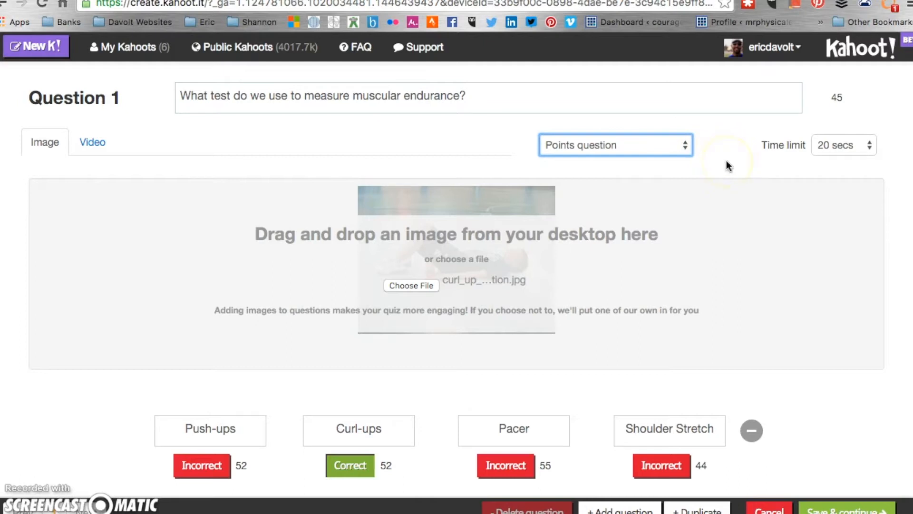
click(840, 151)
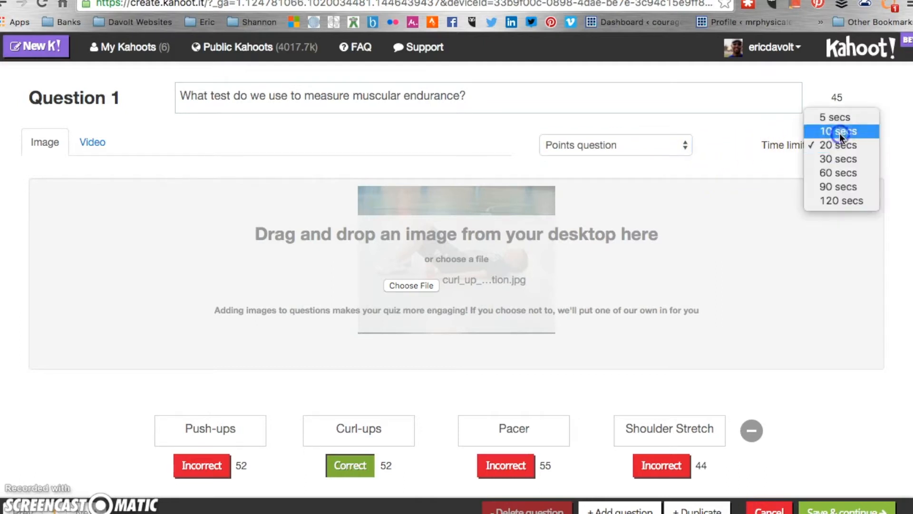
click(840, 133)
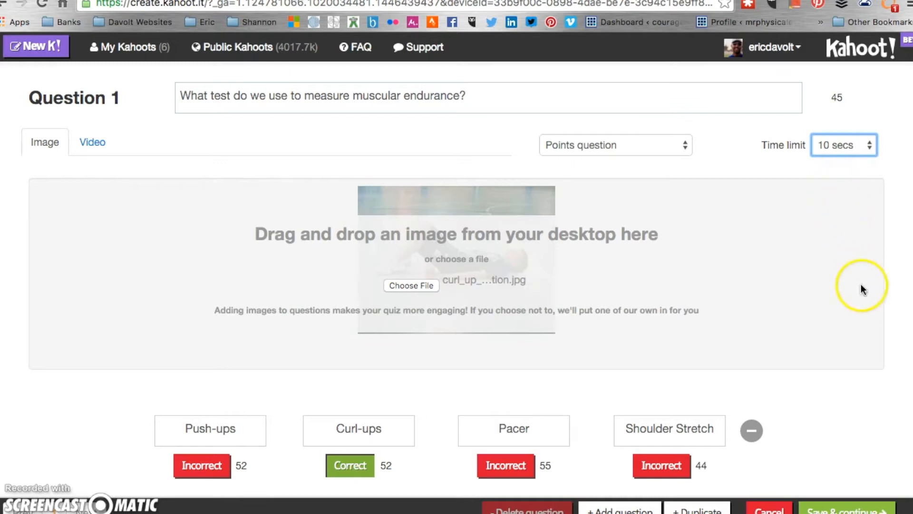
Add a second question, "When you participate in the Pacer test what are you measuring?", with vo2max.png from the Desktop as its image.
click(623, 510)
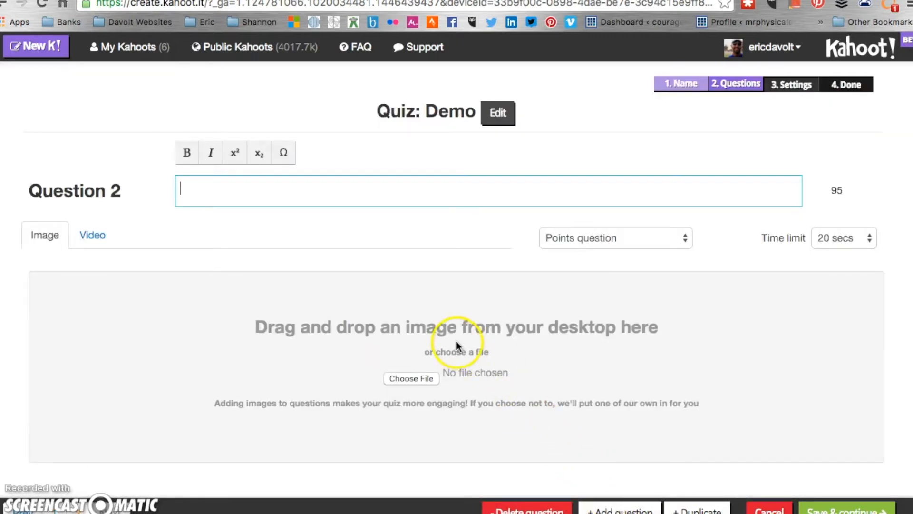
text(When you participate in the Pacer test what are you measuring?)
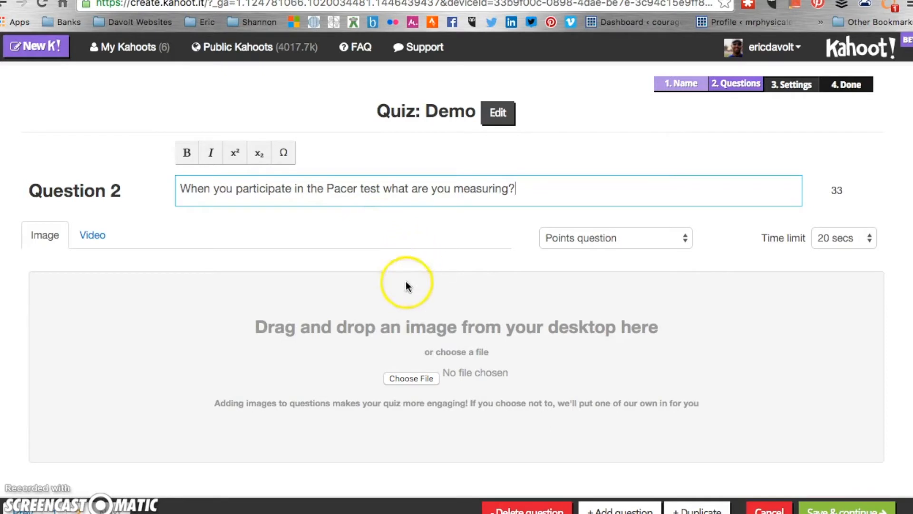
click(406, 375)
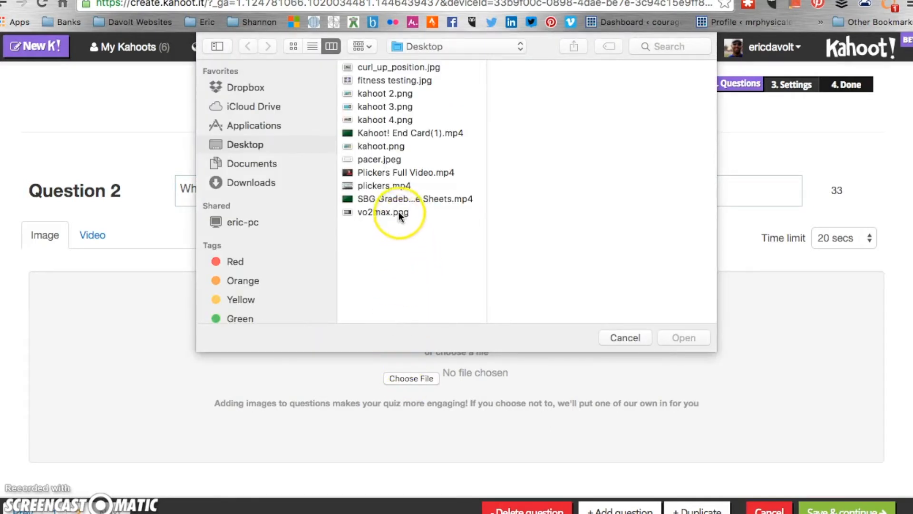
double_click(392, 212)
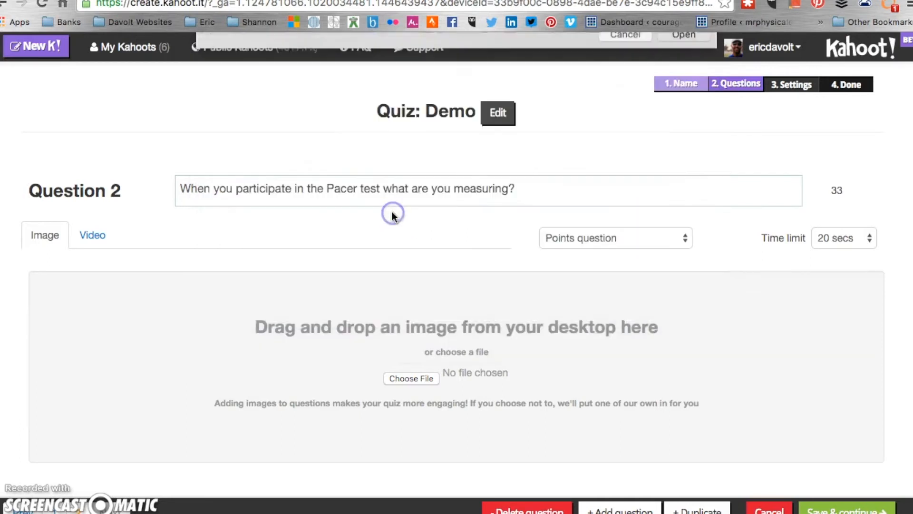
Fill in question 2's answers as Aerobic Capacity, Flexibility, BMI and Muscular Strength.
scroll(404, 257, down, 3)
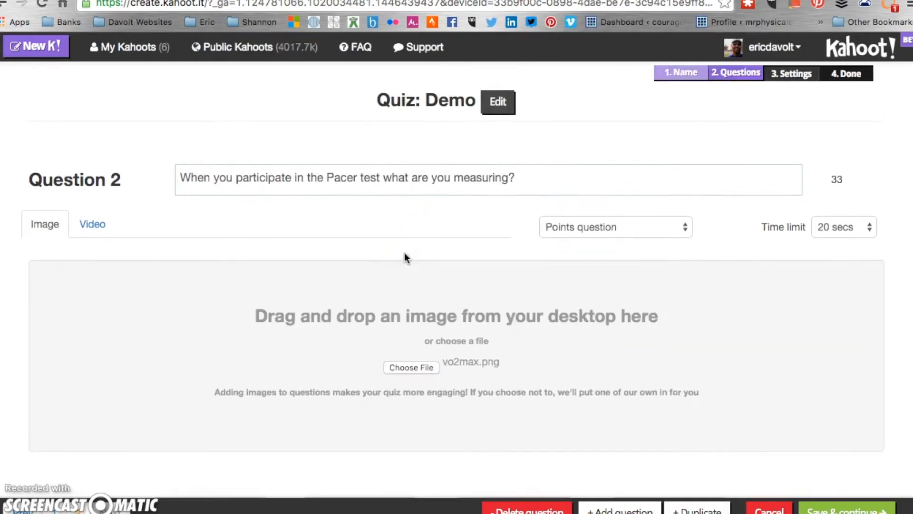
click(210, 430)
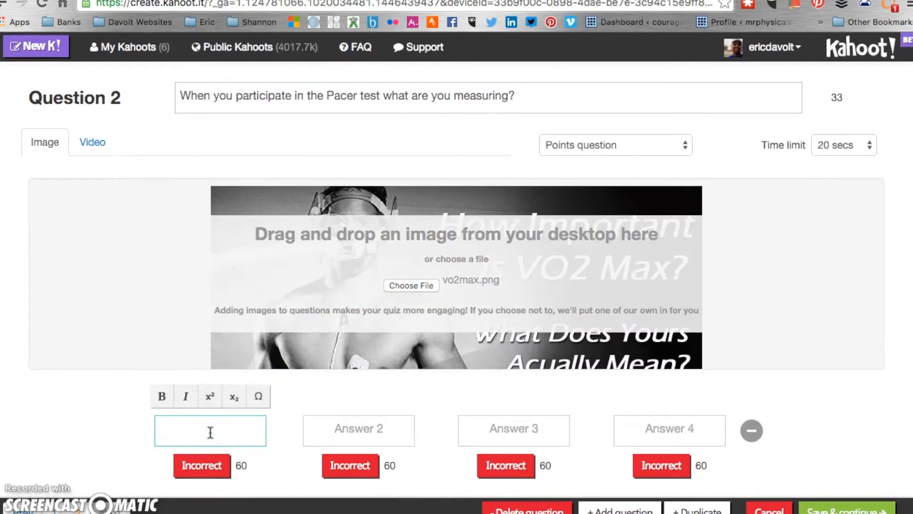
text(Aerobic Capacity)
key(Tab)
text(Flexibility)
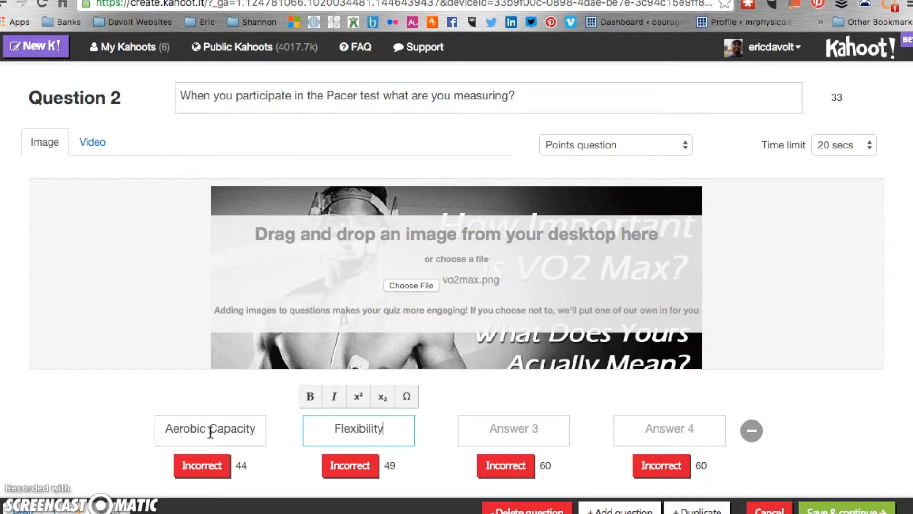
key(Tab)
text(BMI)
key(Tab)
text(Musc)
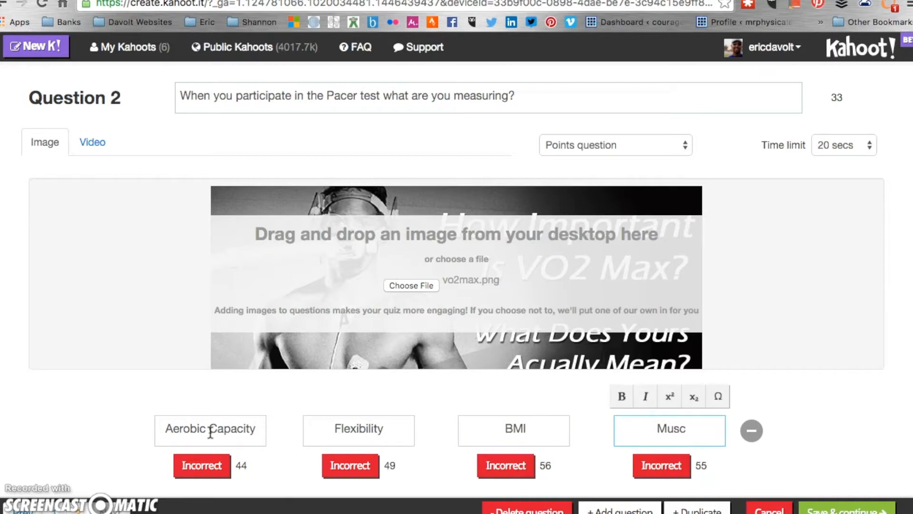
text(ular Strength)
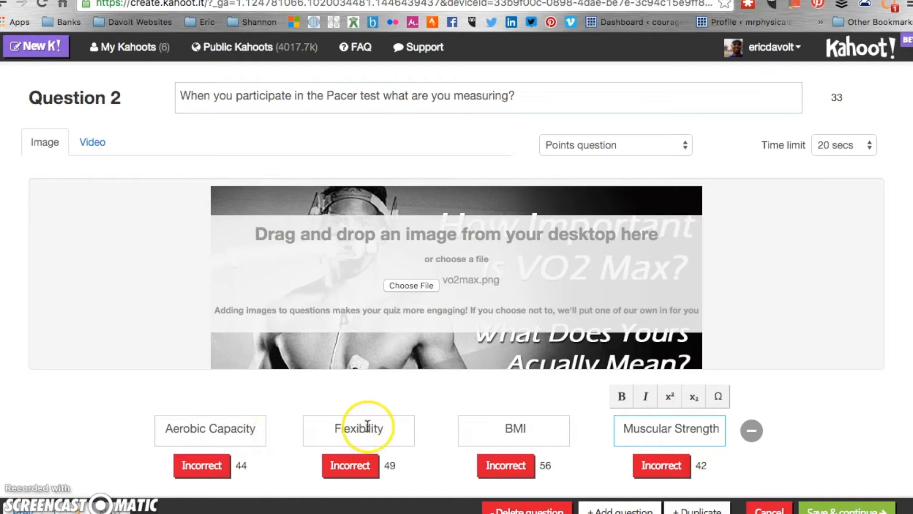
Remove the fourth answer from question 2 and set the question's time limit to 10 secs.
click(752, 433)
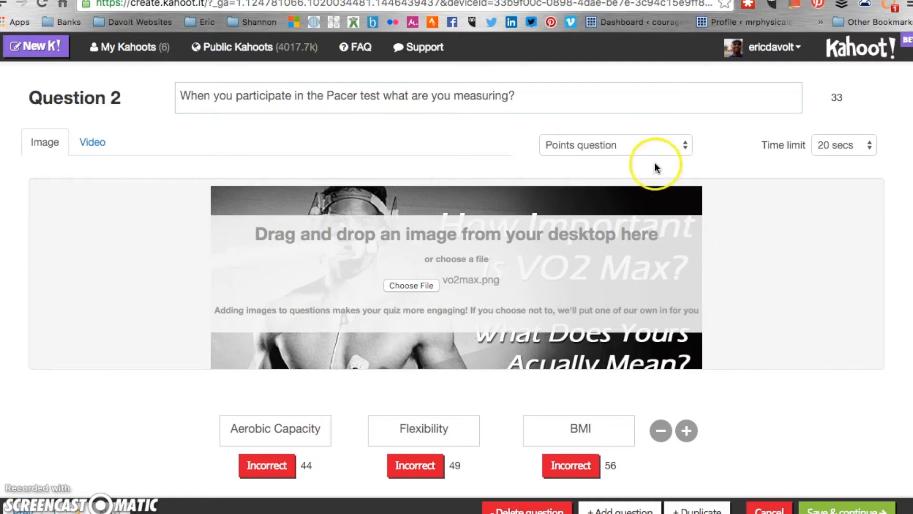
click(843, 147)
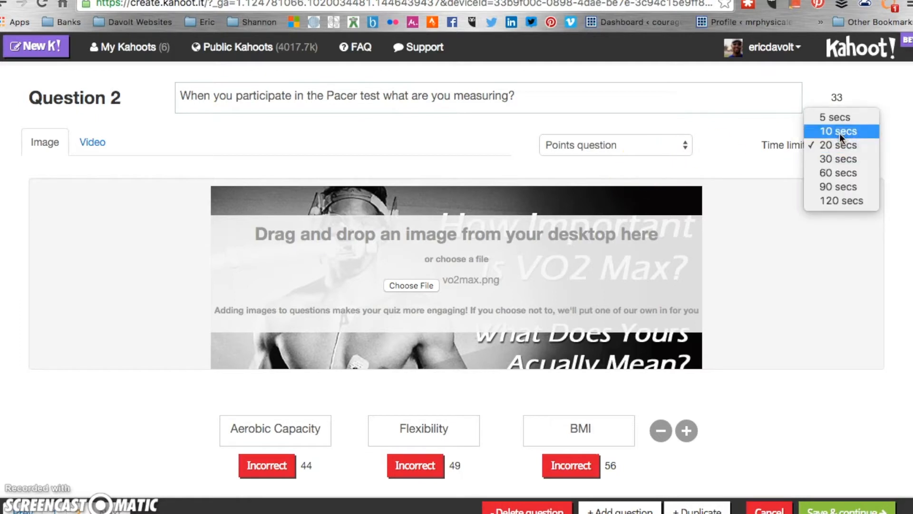
click(840, 133)
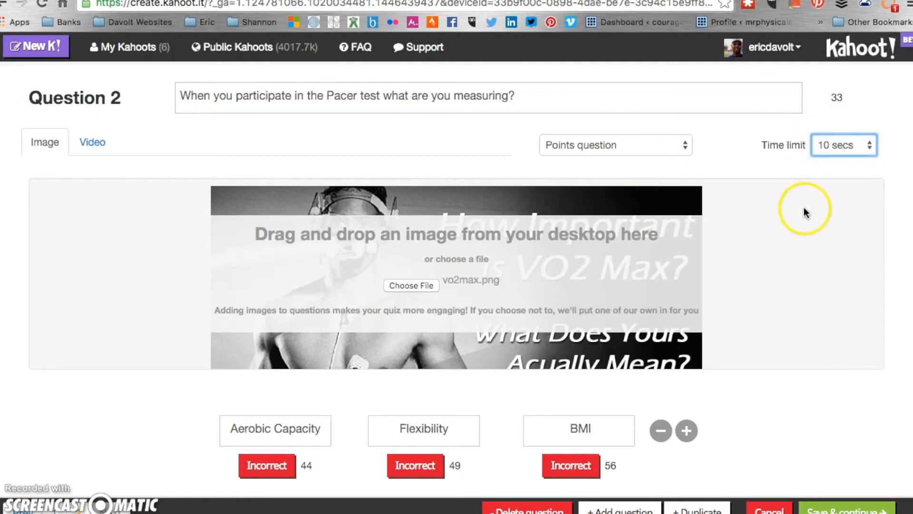
Mark Aerobic Capacity as the correct answer to question 2.
scroll(567, 292, up, 4)
scroll(567, 292, down, 5)
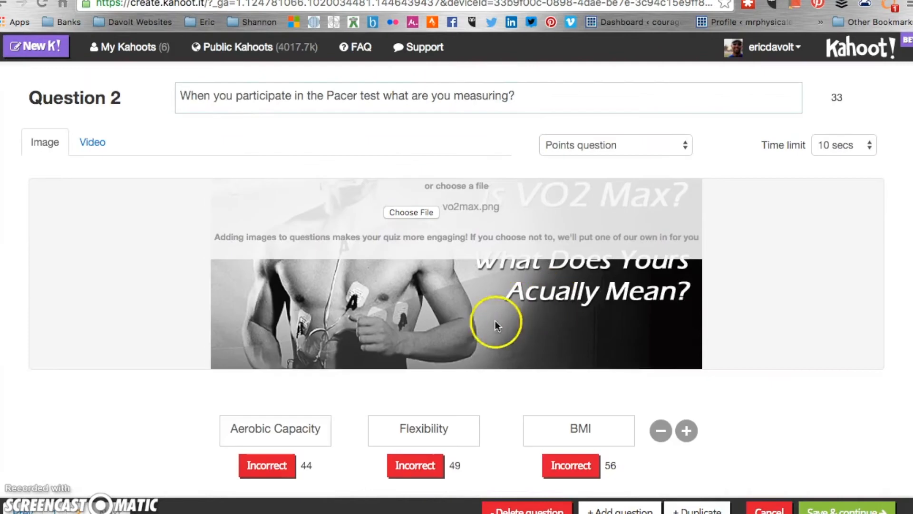
click(272, 461)
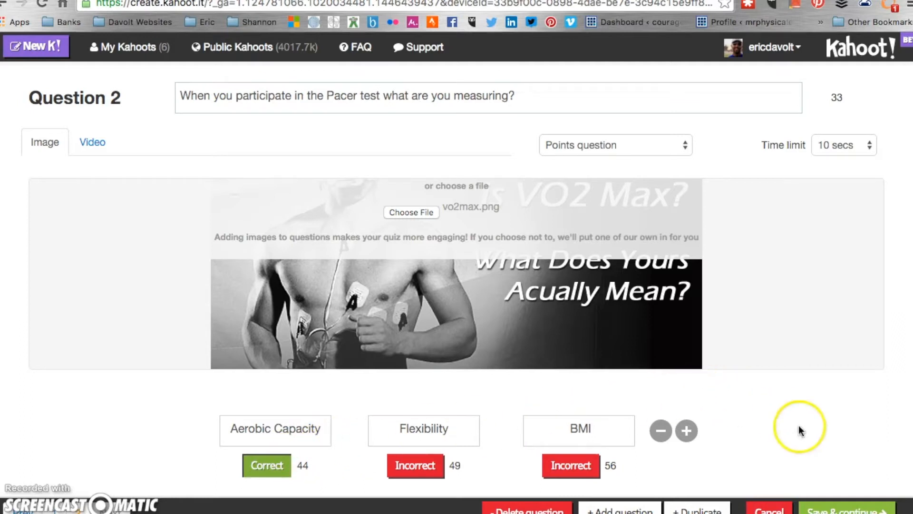
Save the questions, moving the Pacer test question ahead of the muscular endurance question, and continue to the quiz settings.
click(850, 510)
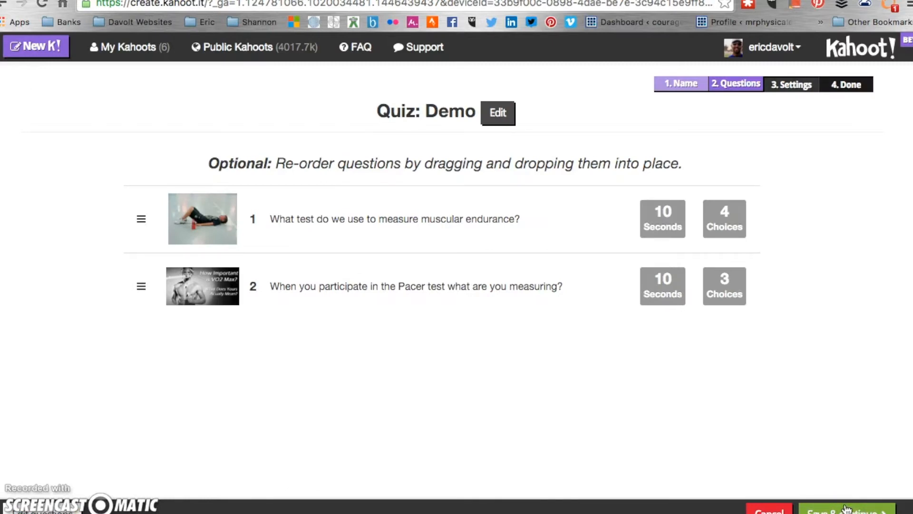
drag(146, 286, 148, 218)
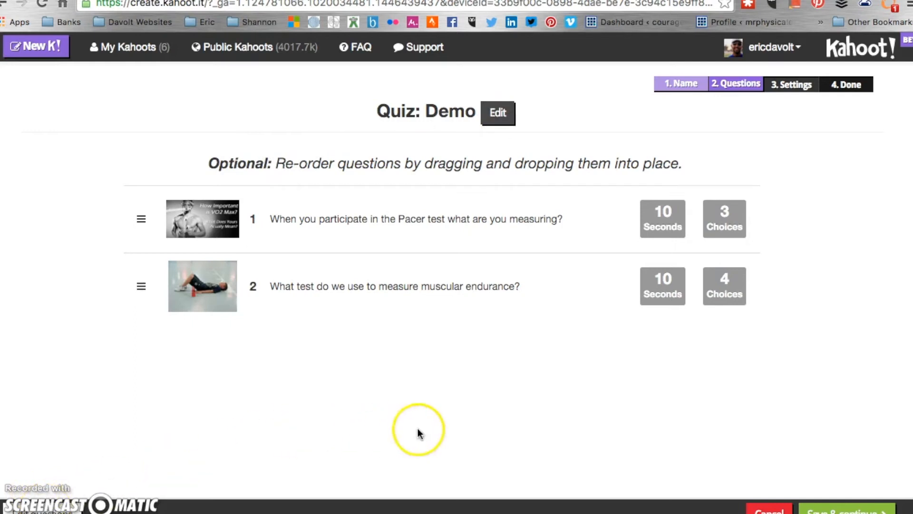
click(829, 509)
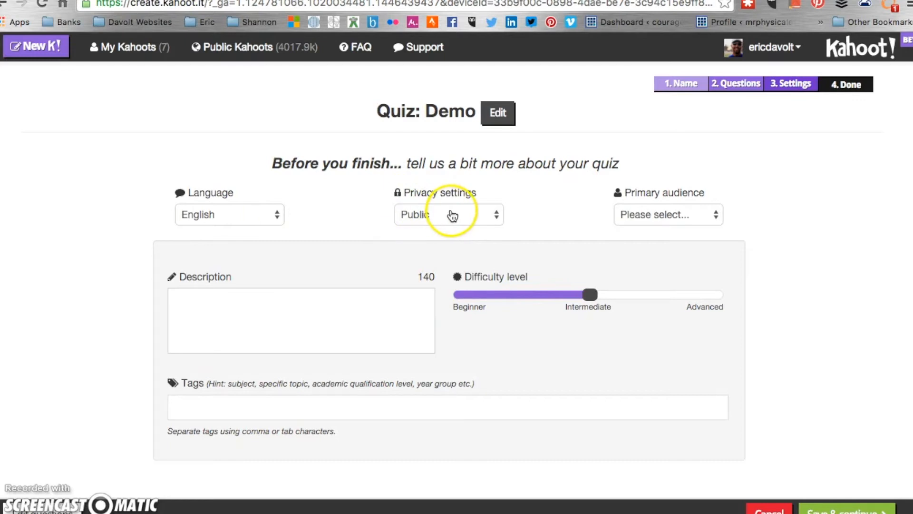
Set the quiz's primary audience to School and save the settings to continue to the cover image.
click(701, 216)
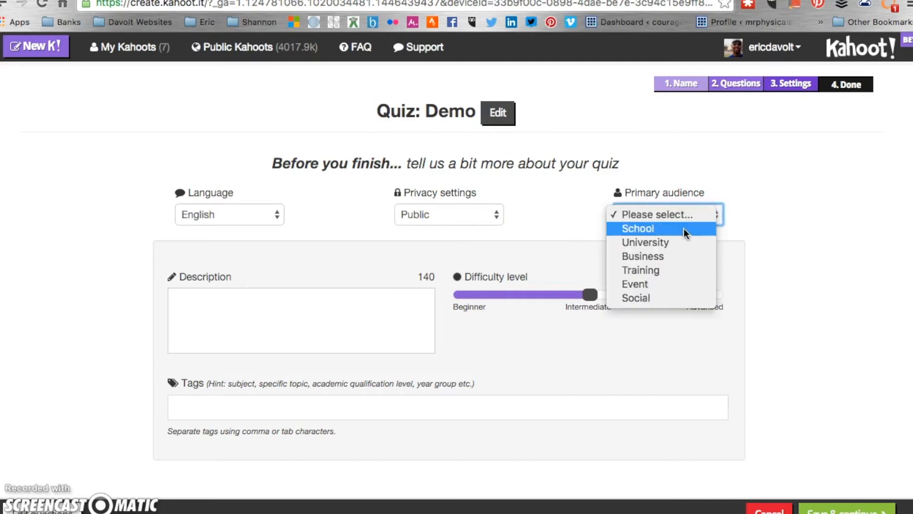
click(684, 229)
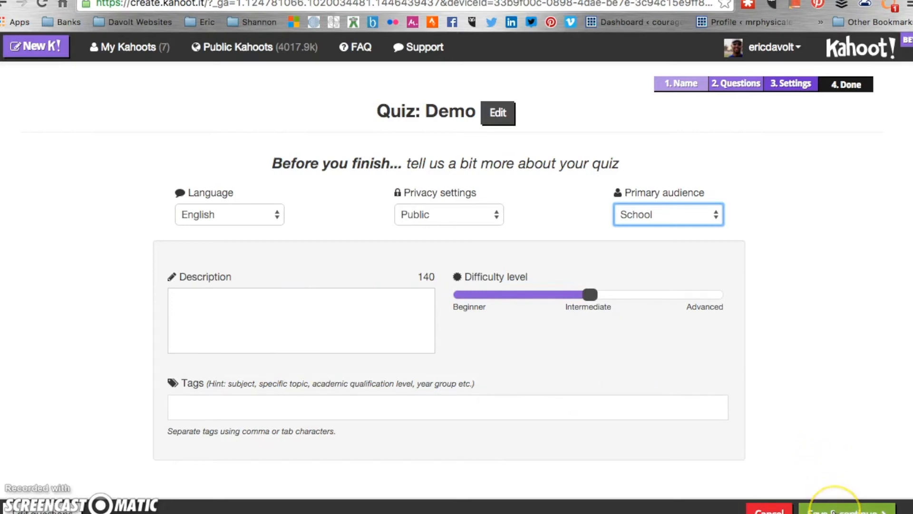
click(833, 511)
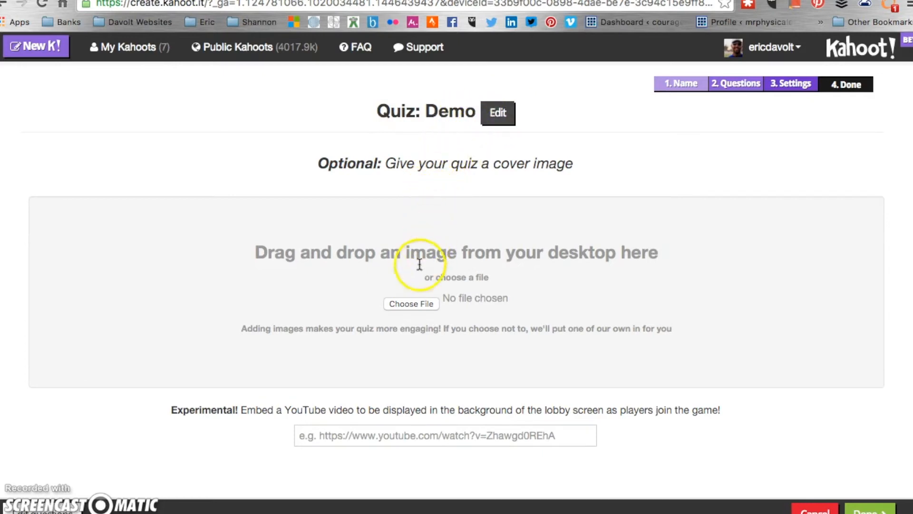
Upload fitness testing.jpg from the Desktop as the quiz's cover image and finish creating the quiz.
click(410, 305)
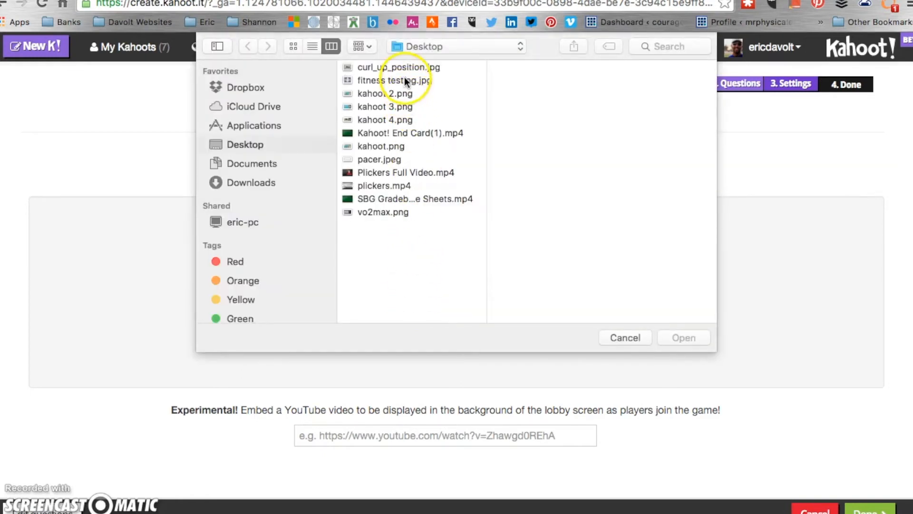
double_click(405, 80)
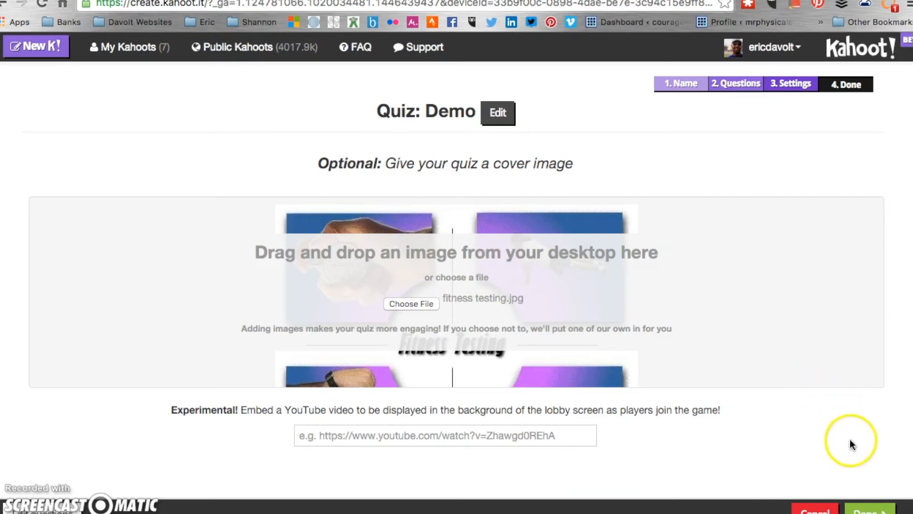
click(862, 512)
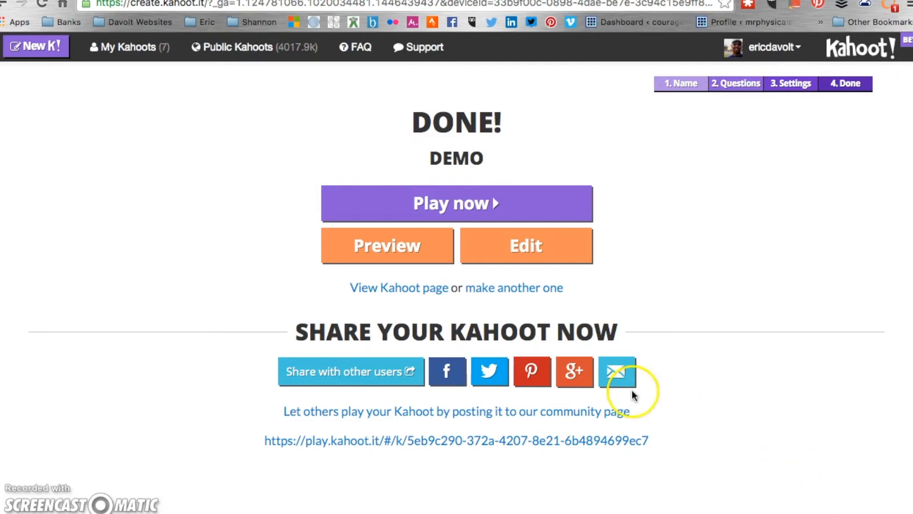
Open the preview of the Demo quiz and expand the advanced game options to examine them.
click(377, 262)
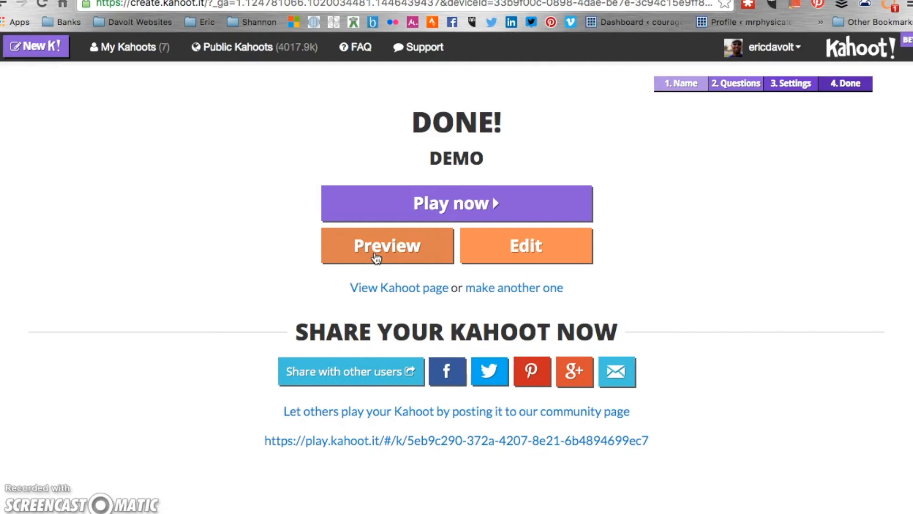
click(376, 259)
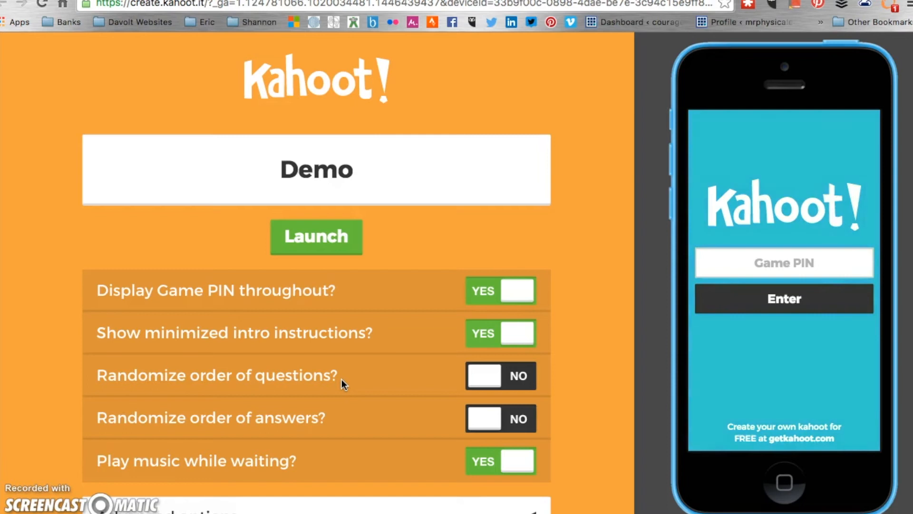
scroll(341, 378, down, 1)
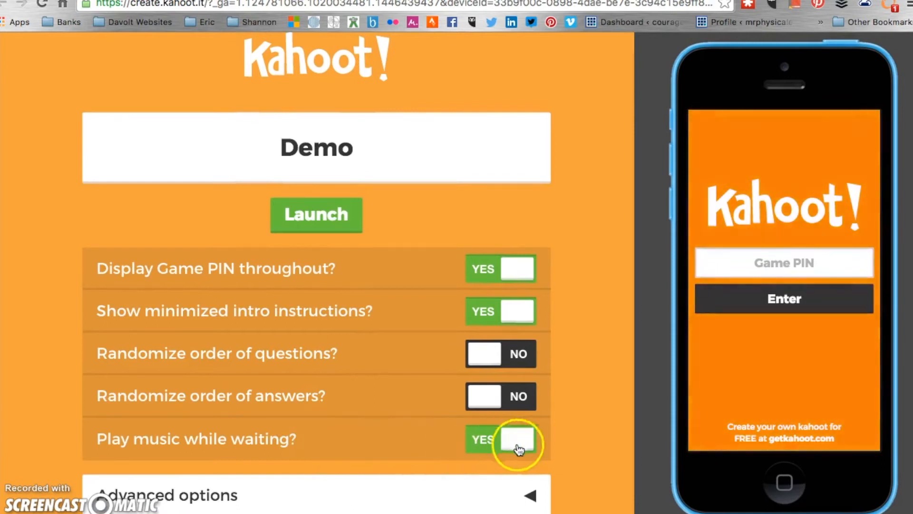
click(531, 498)
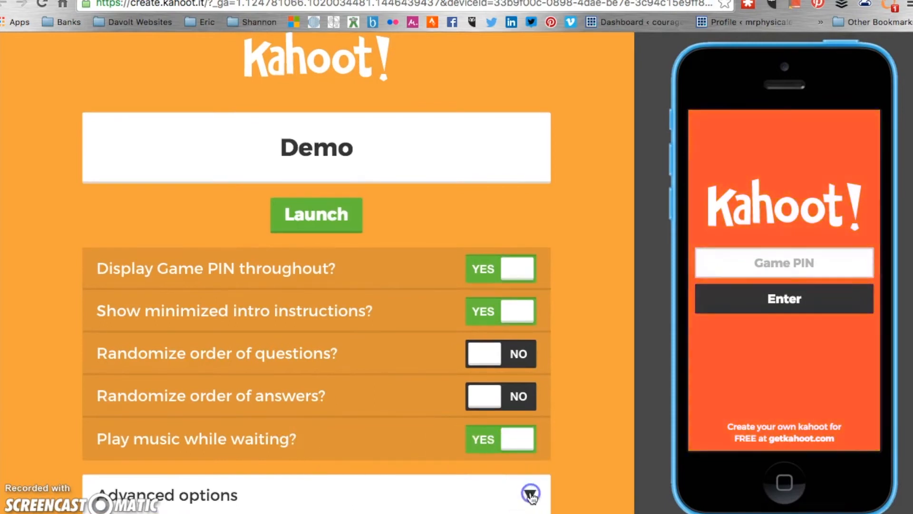
scroll(531, 497, down, 5)
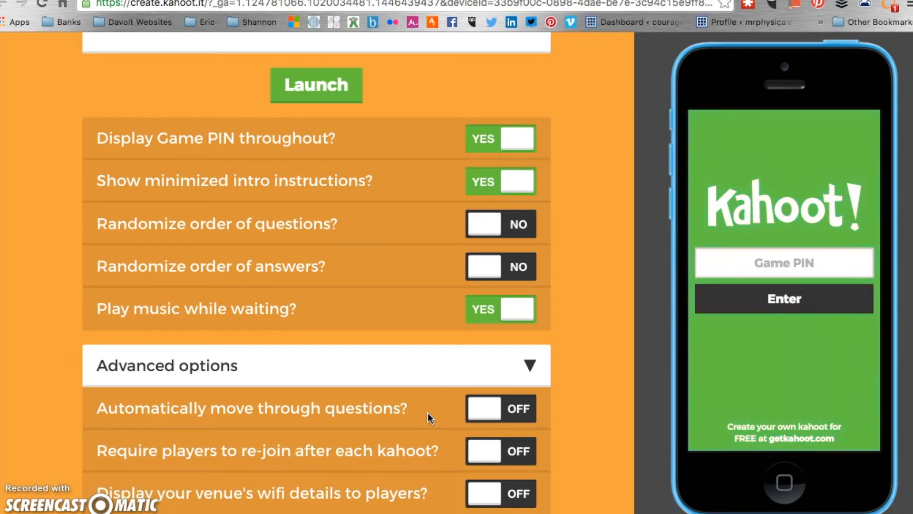
Launch the Demo game from its options page.
scroll(547, 252, up, 2)
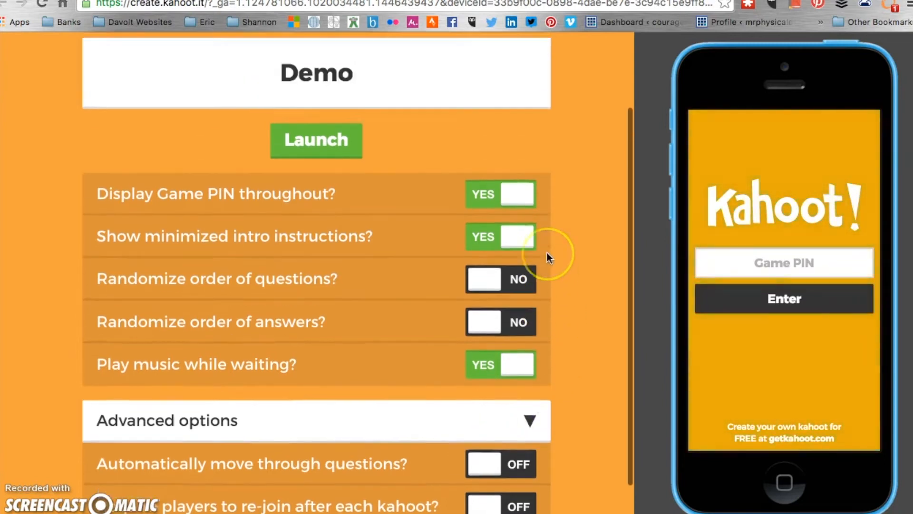
scroll(547, 253, up, 3)
click(317, 246)
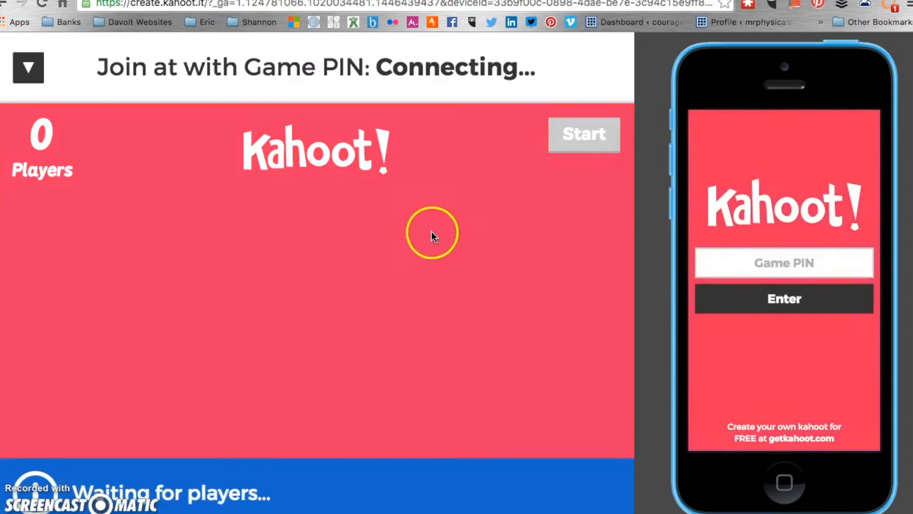
Lower the sound volume and submit the game PIN on the simulated phone to connect to the game.
click(752, 261)
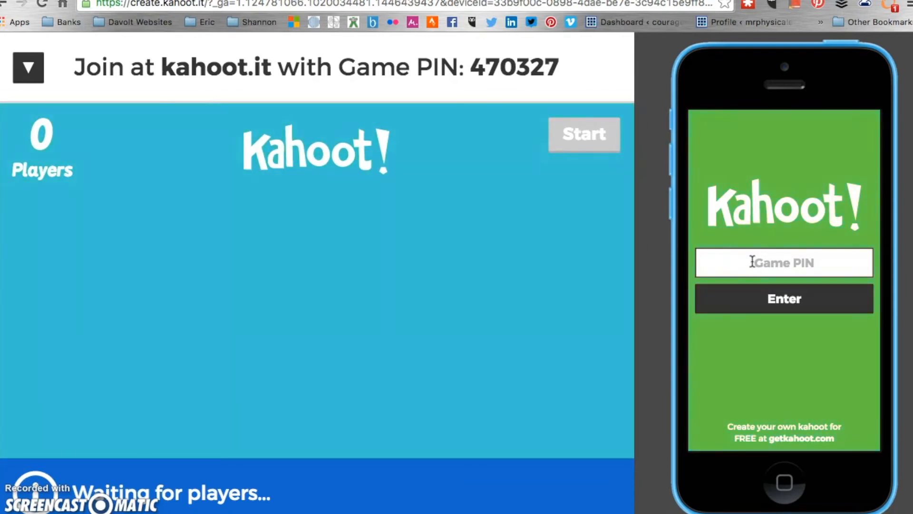
key(XF86AudioLowerVolume)
key(XF86AudioLowerVolume)
key(XF86AudioLowerVolume)
key(XF86AudioLowerVolume)
key(XF86AudioLowerVolume)
key(XF86AudioLowerVolume)
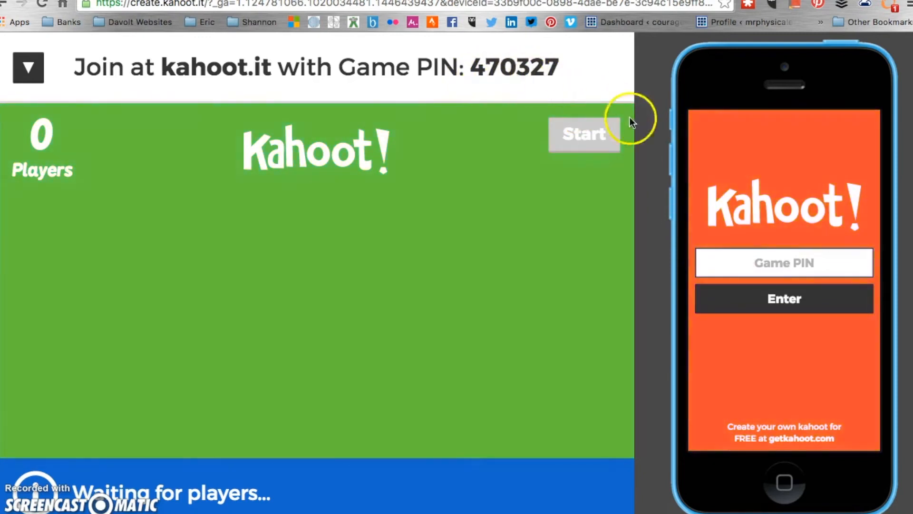
text(47)
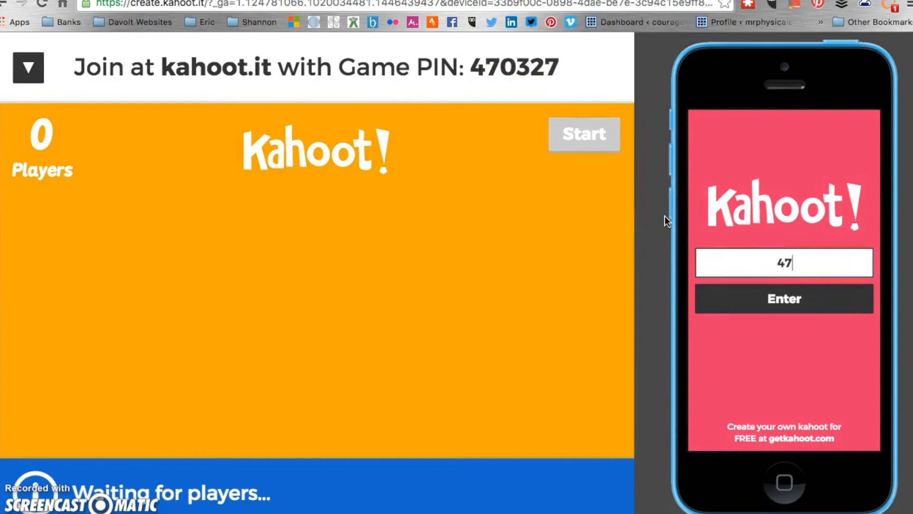
text(032)
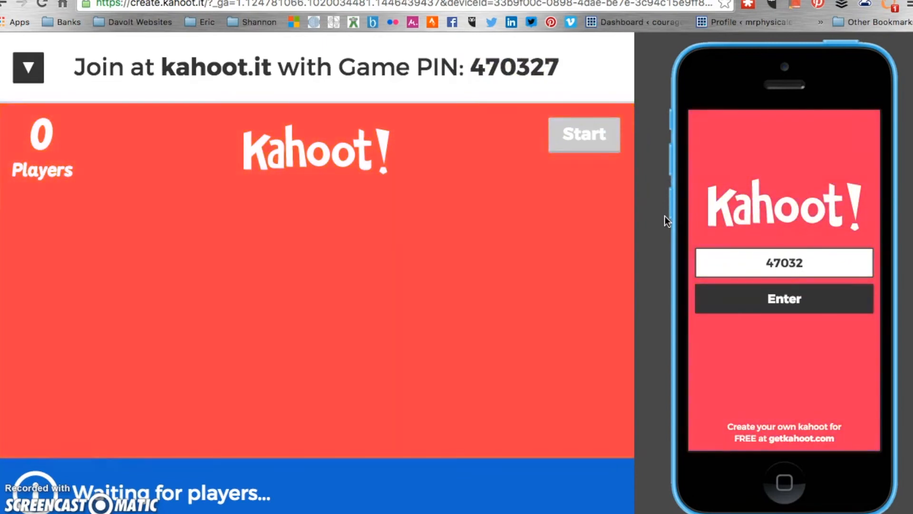
text(7)
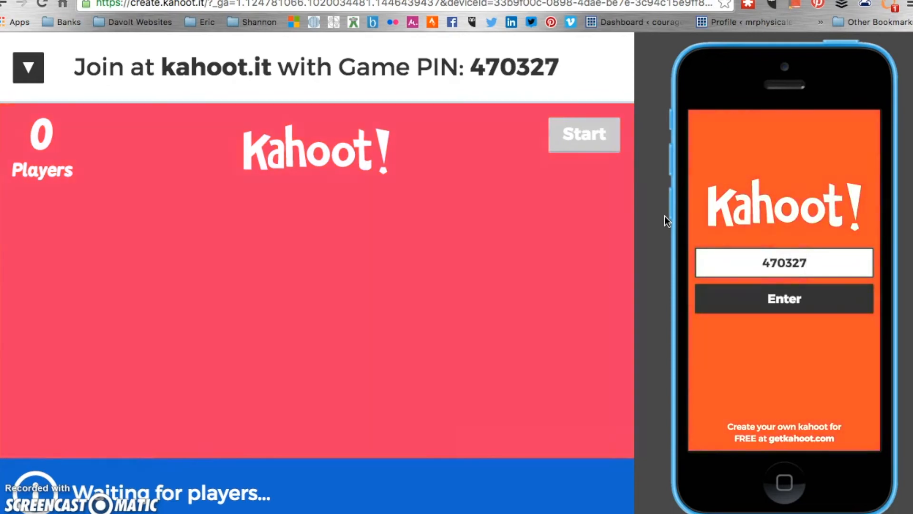
click(805, 304)
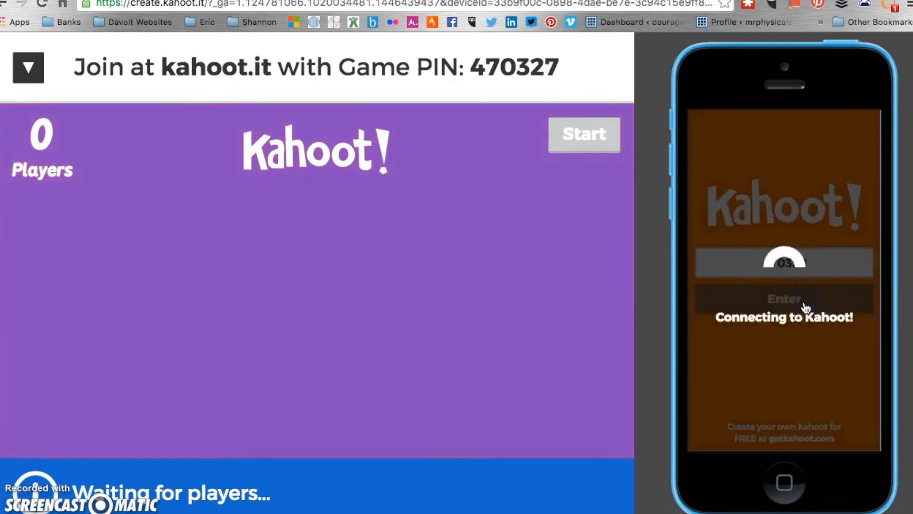
Enter the player's nickname on the simulated phone and join the game lobby.
click(785, 262)
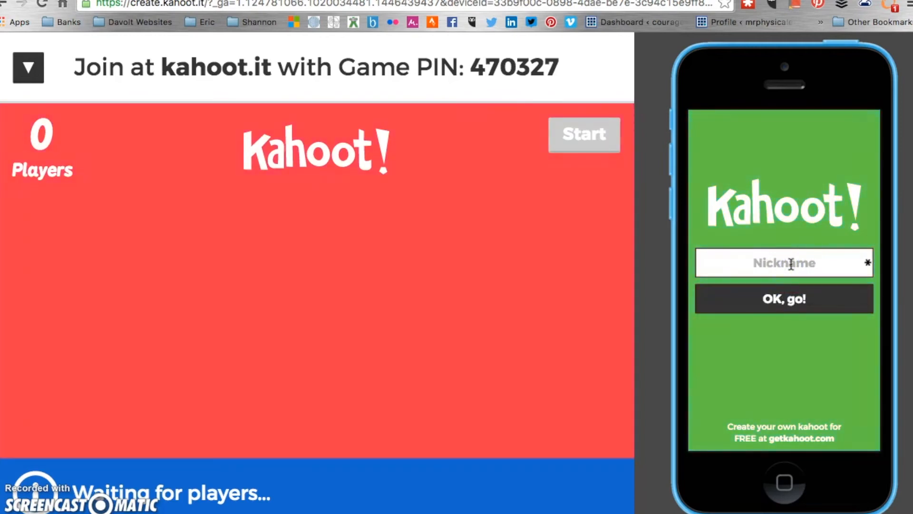
text(Eric)
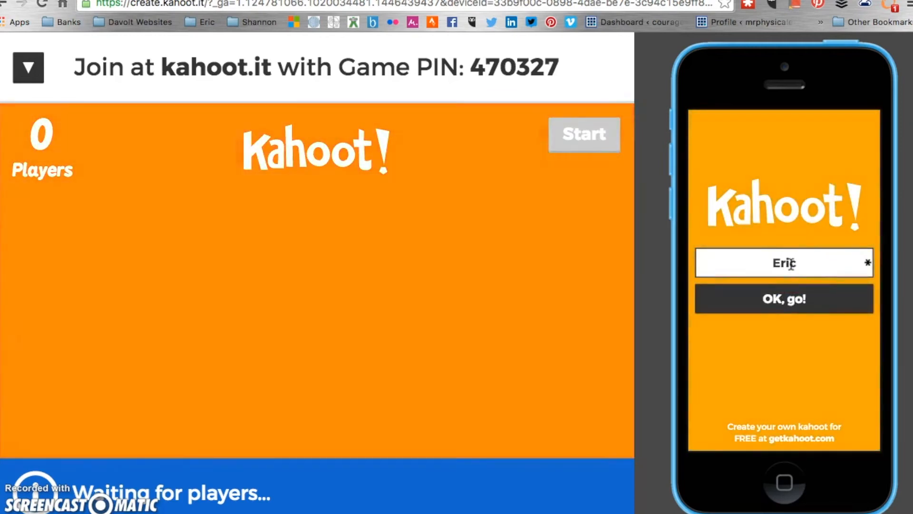
click(832, 299)
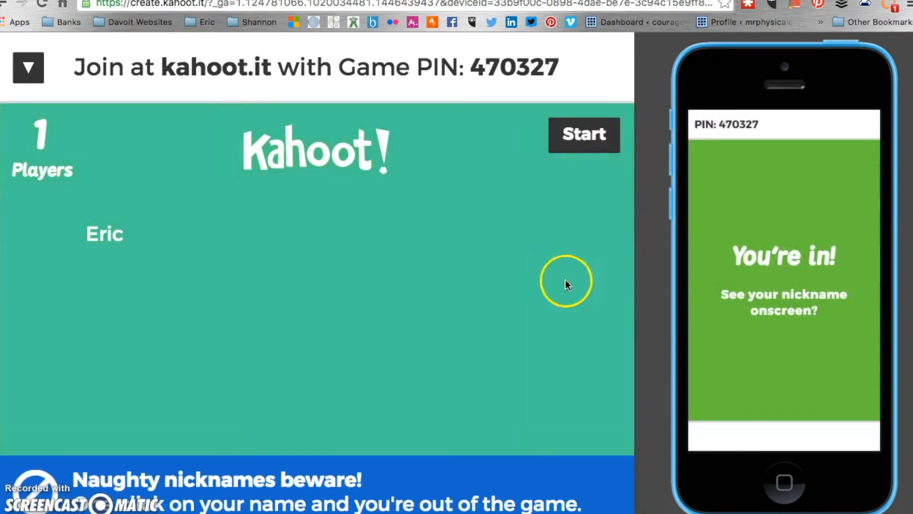
Kick the joined player out of the game lobby.
mouse_move(108, 241)
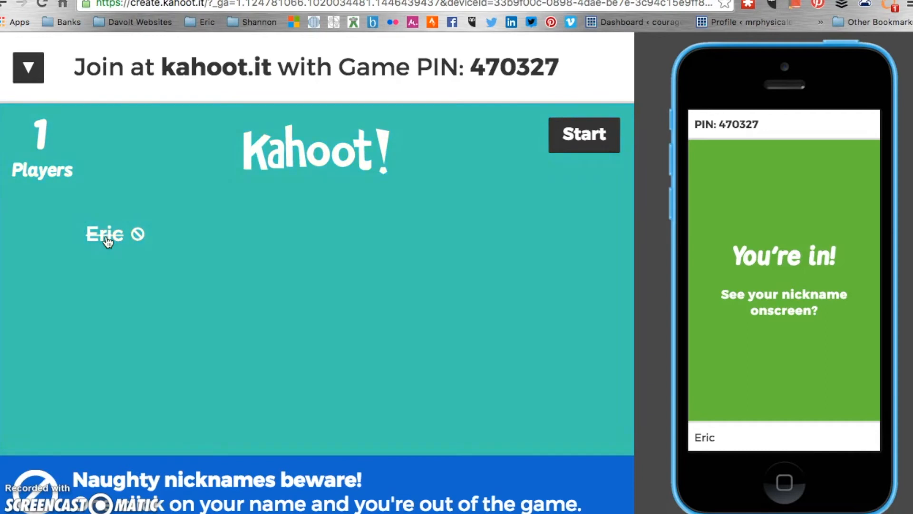
click(109, 240)
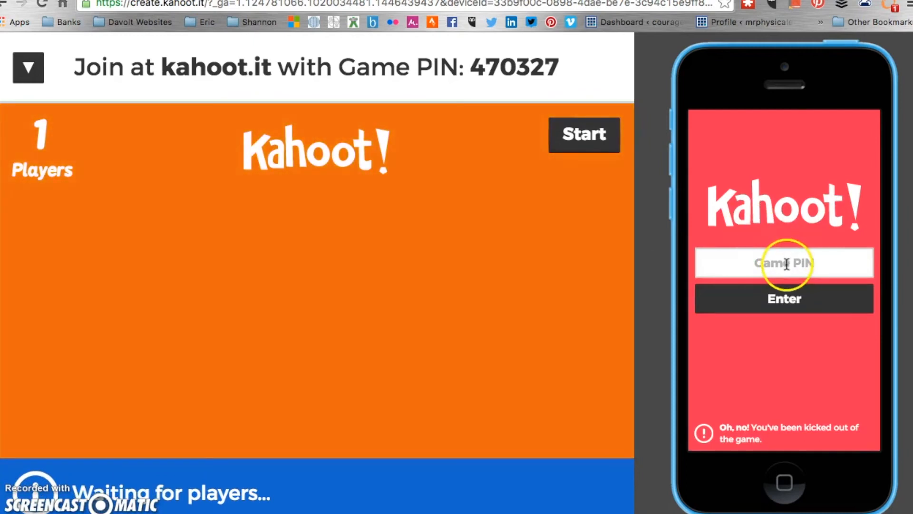
Rejoin the game on the simulated phone by entering the game PIN and the player's nickname again.
click(787, 263)
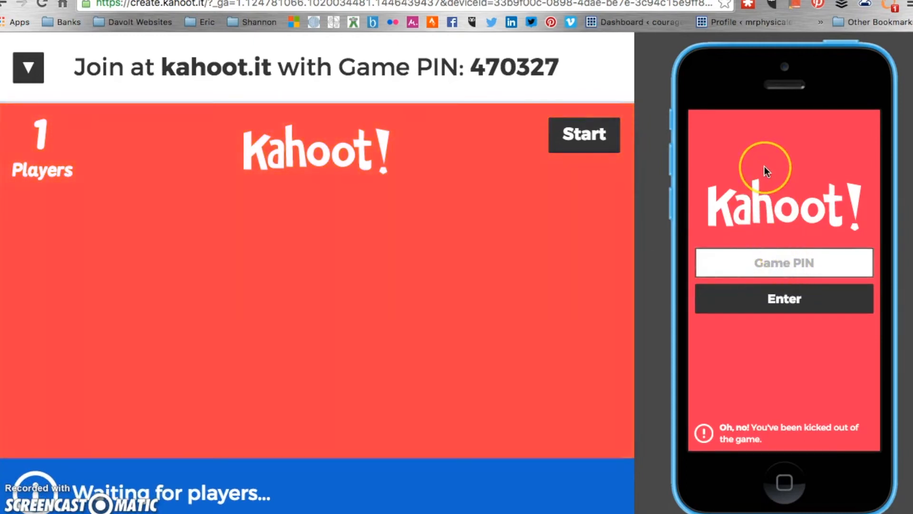
text(47)
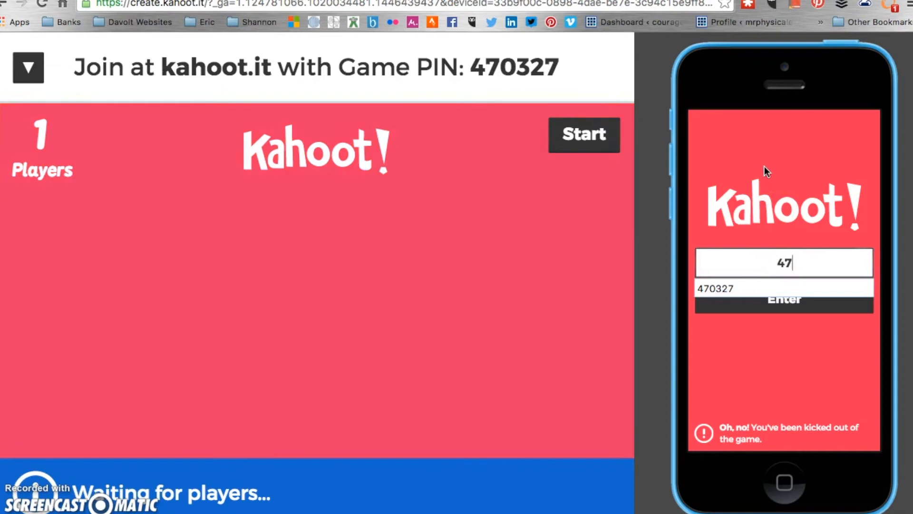
text(03)
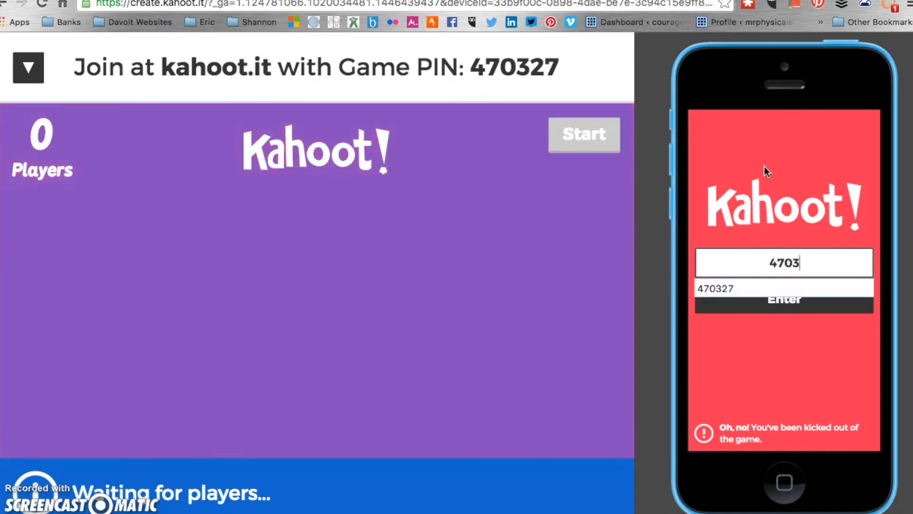
text(27)
click(856, 246)
click(805, 309)
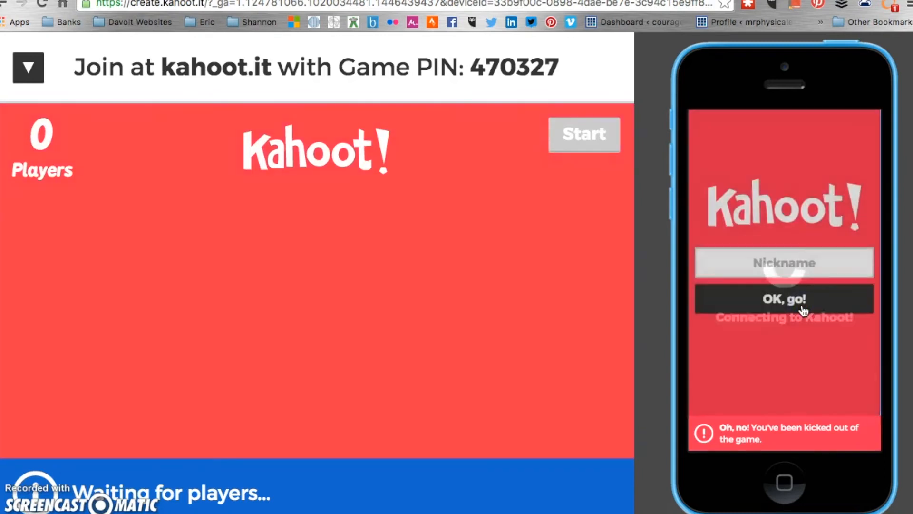
click(787, 263)
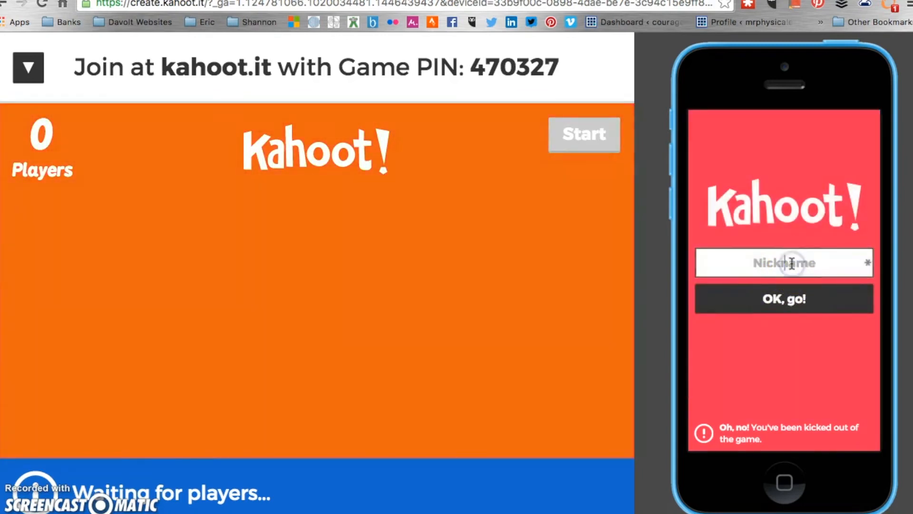
text(Eric)
click(793, 306)
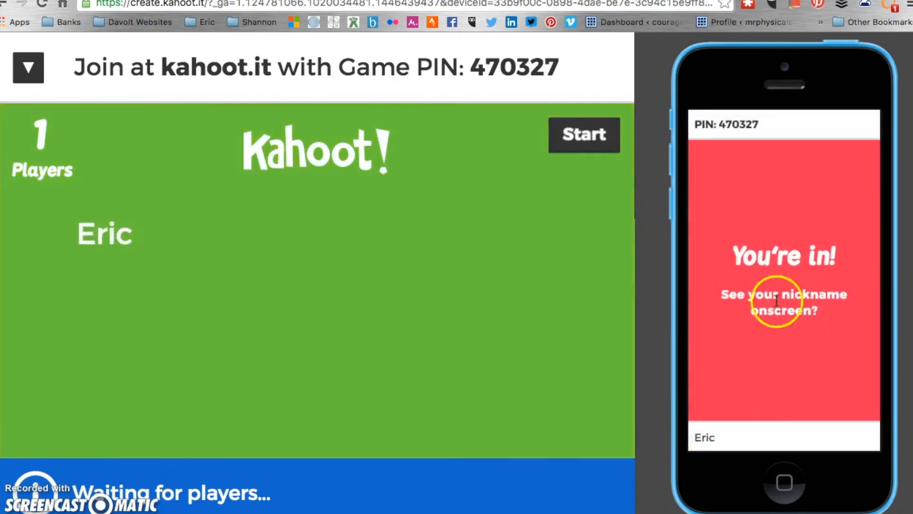
Start the game and answer the Pacer test question with Aerobic Capacity on the simulated phone.
click(585, 139)
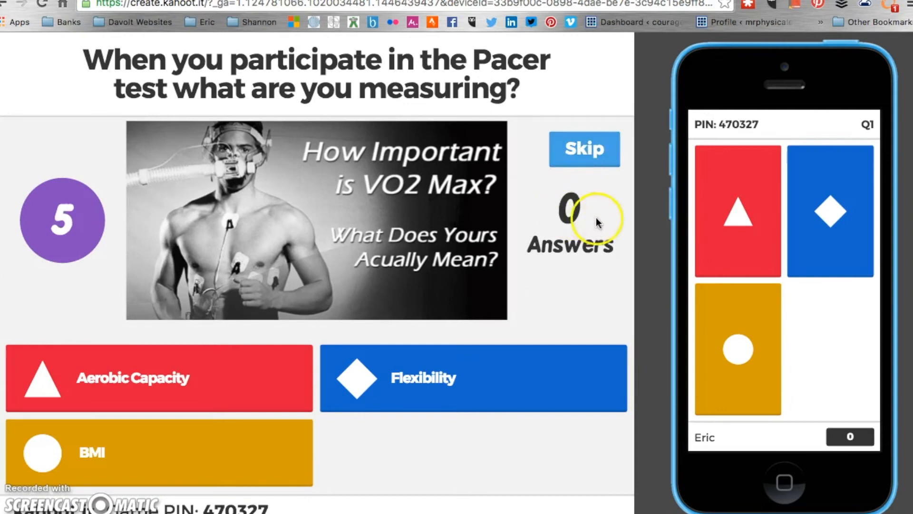
click(746, 208)
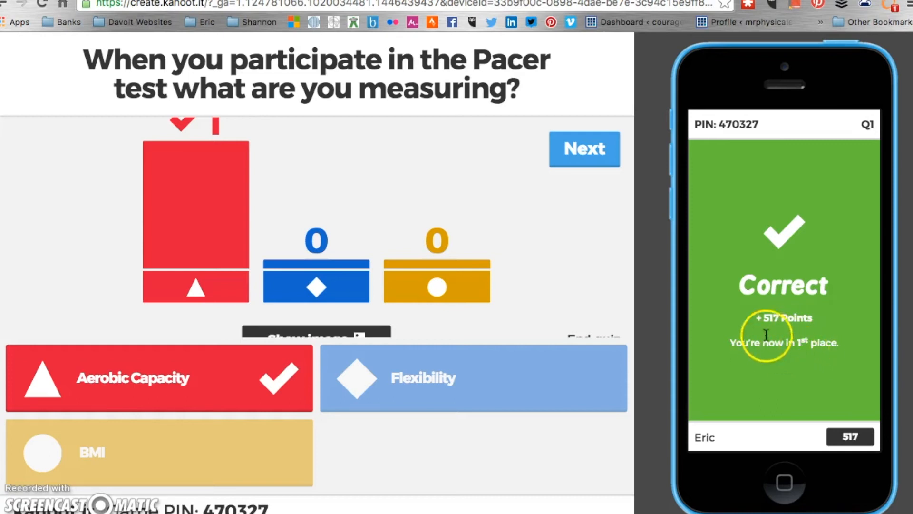
Advance past the scoreboard to the muscular endurance question and answer it with Curl-ups on the simulated phone.
click(591, 159)
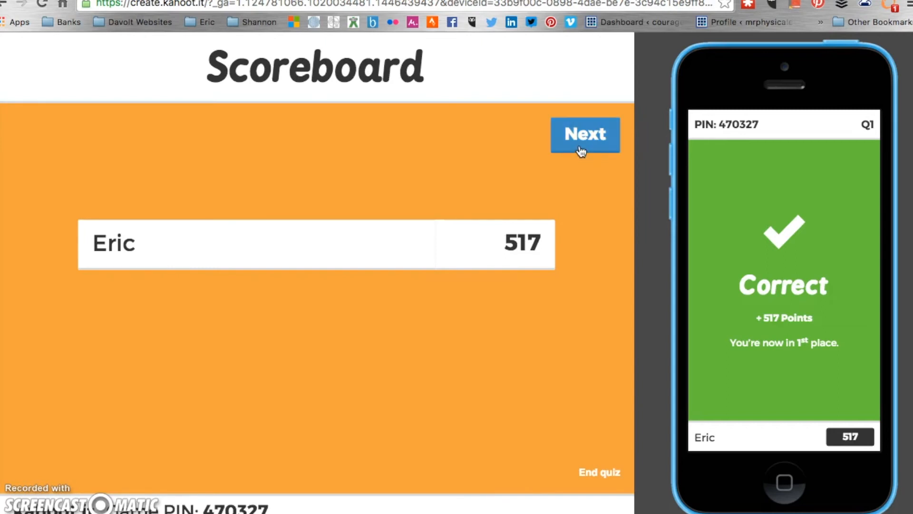
click(580, 150)
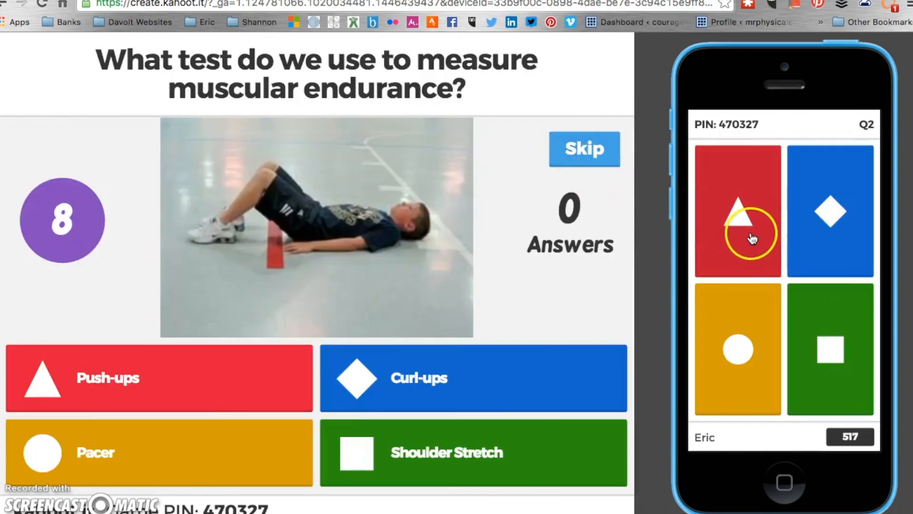
click(823, 223)
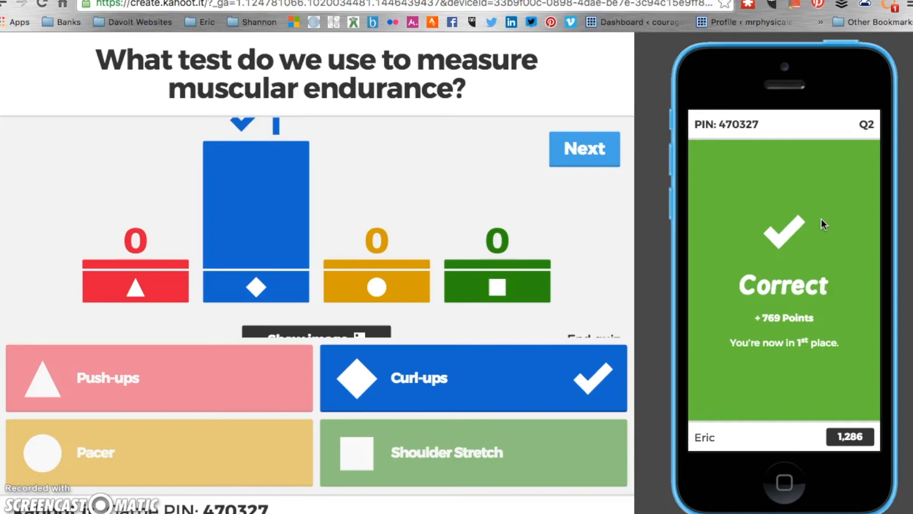
Advance to the scoreboard, end the quiz and proceed from the top scorer to the feedback and results.
click(583, 145)
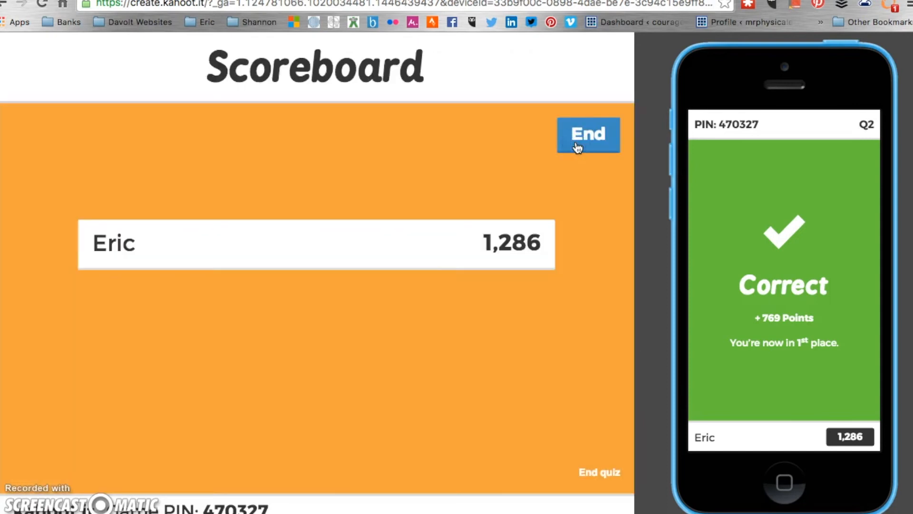
click(577, 146)
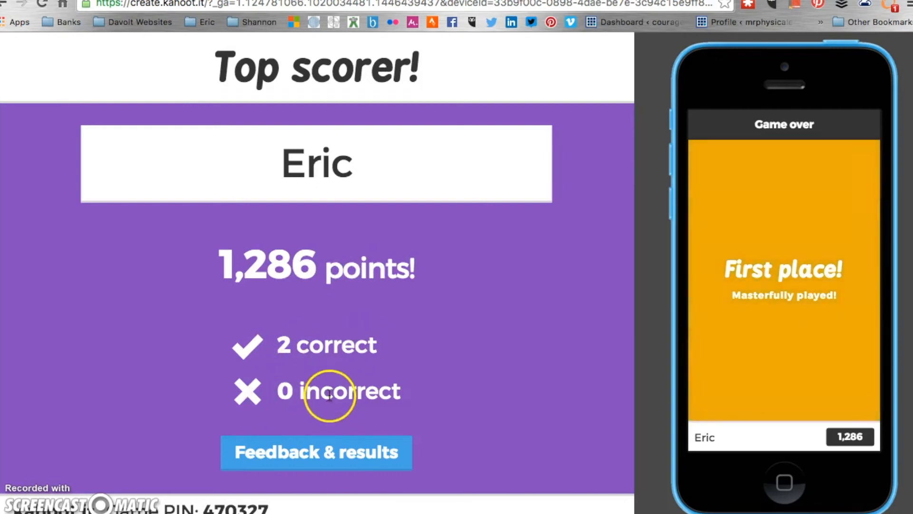
click(321, 451)
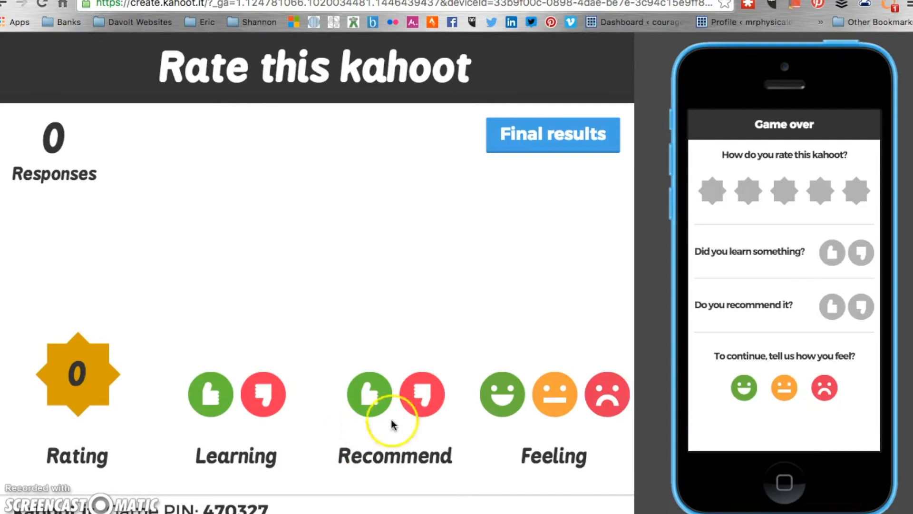
Rate the kahoot on the simulated phone with five stars, thumbs up for learning and recommending, and the happy feeling.
click(857, 193)
click(832, 252)
click(831, 307)
click(743, 388)
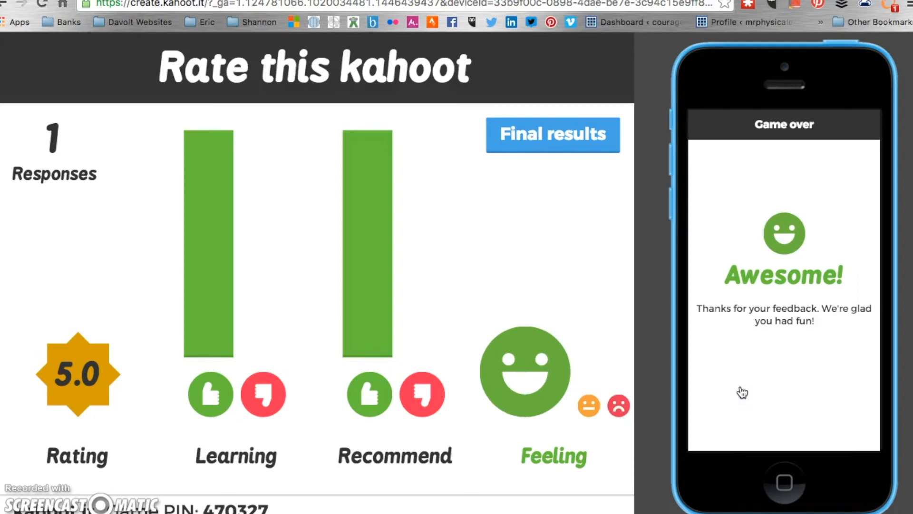
Show the final results scoreboard and leave the finished game through New game.
click(558, 142)
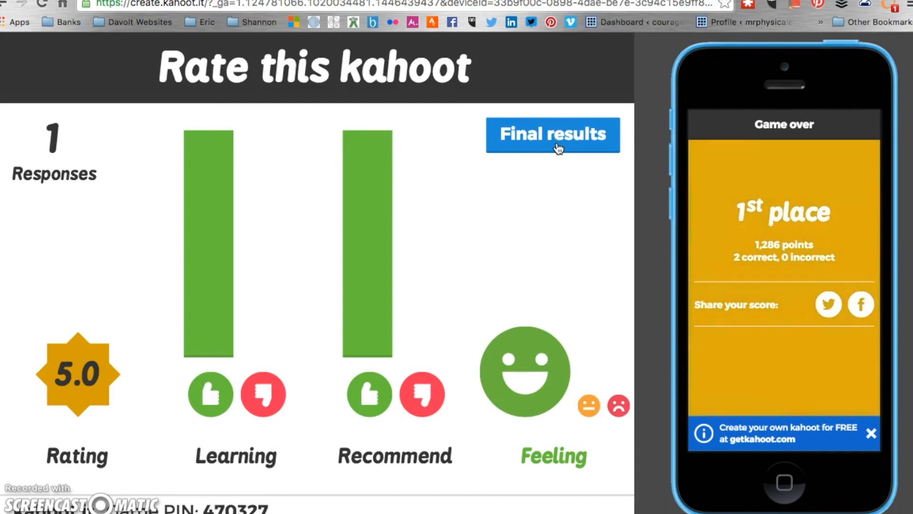
click(558, 142)
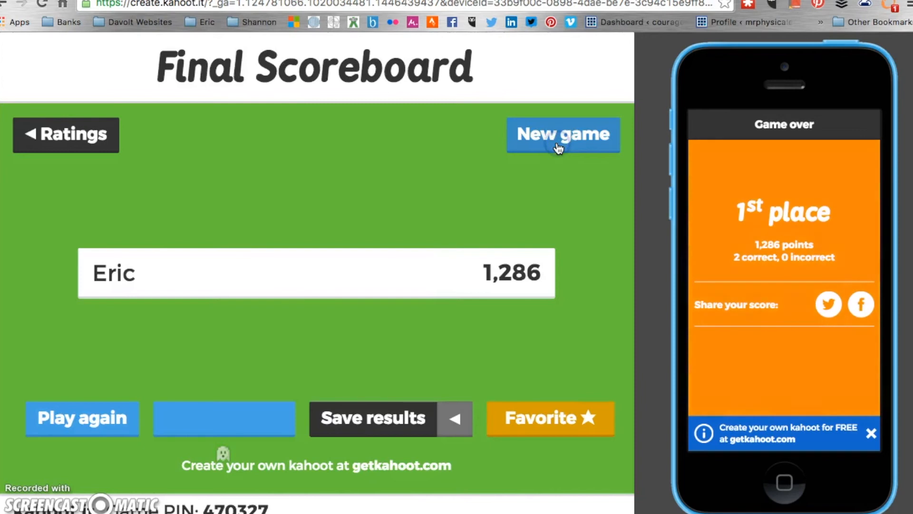
click(559, 143)
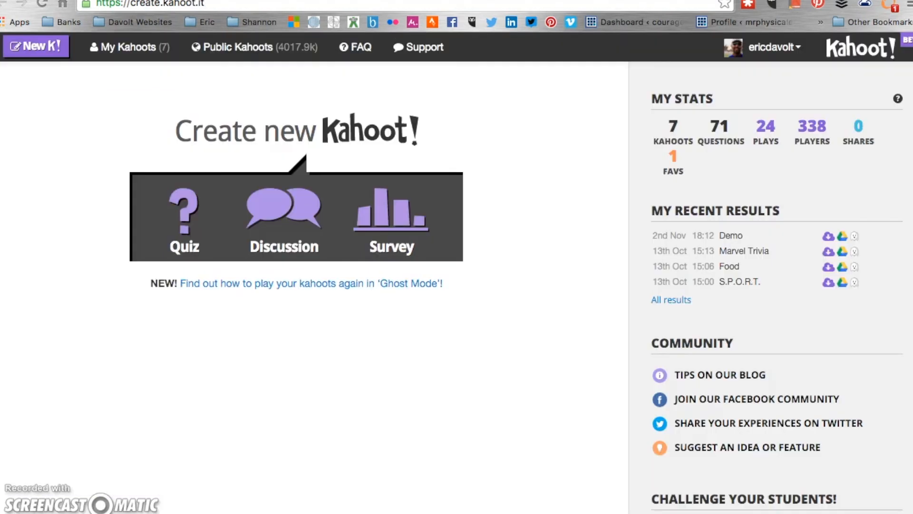
View the list of created kahoots, open My Results from the account, and download the results of the latest Demo game.
click(110, 47)
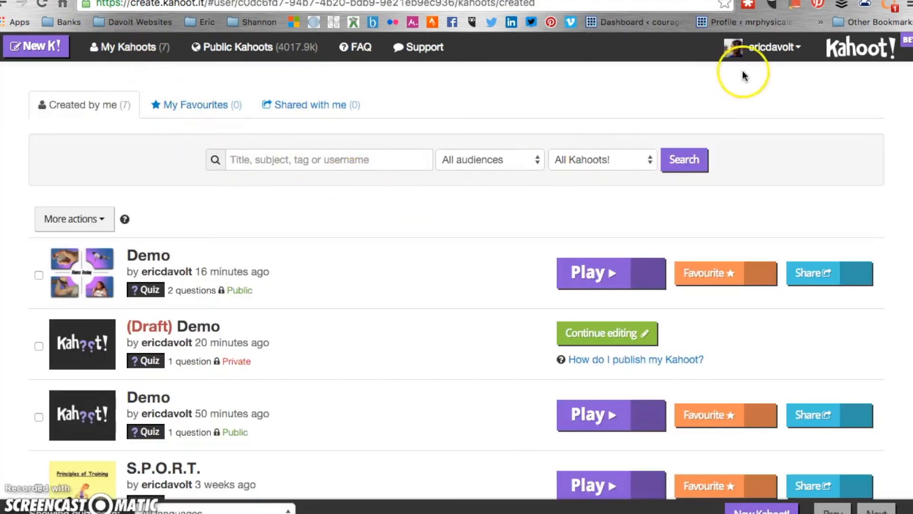
click(784, 50)
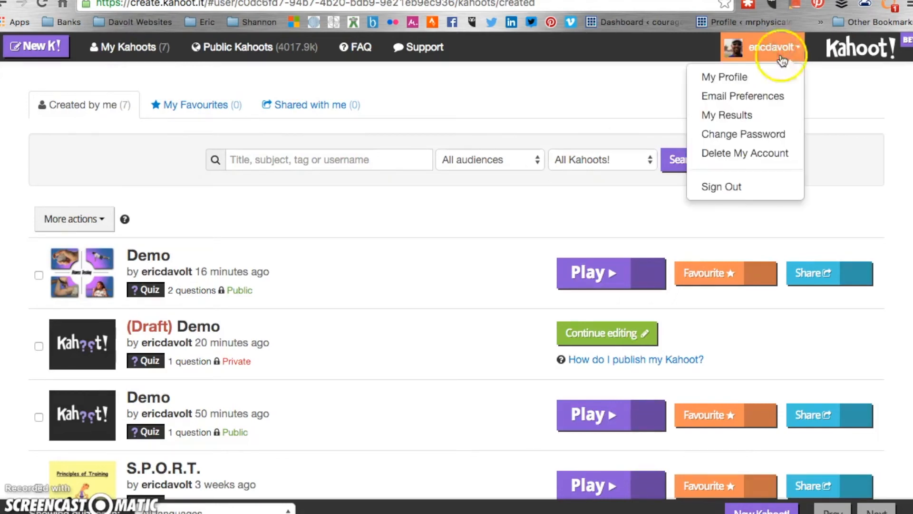
click(780, 47)
click(782, 46)
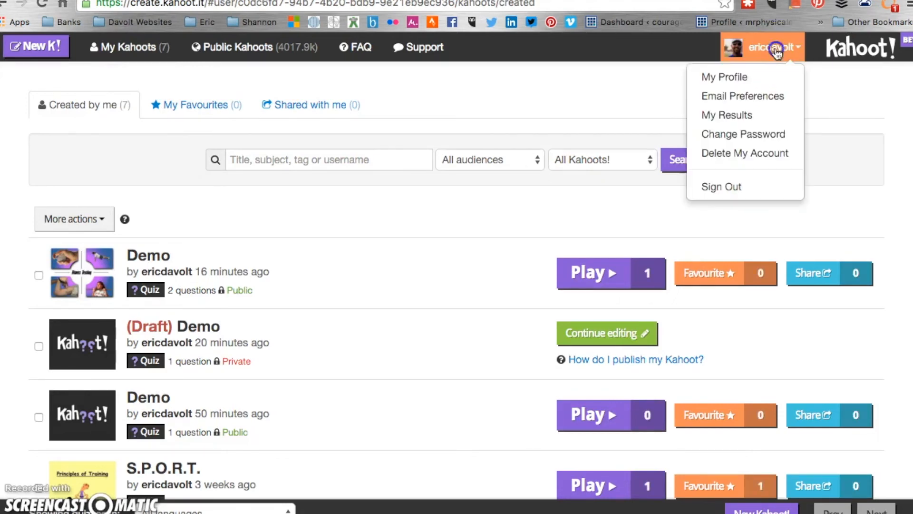
click(753, 118)
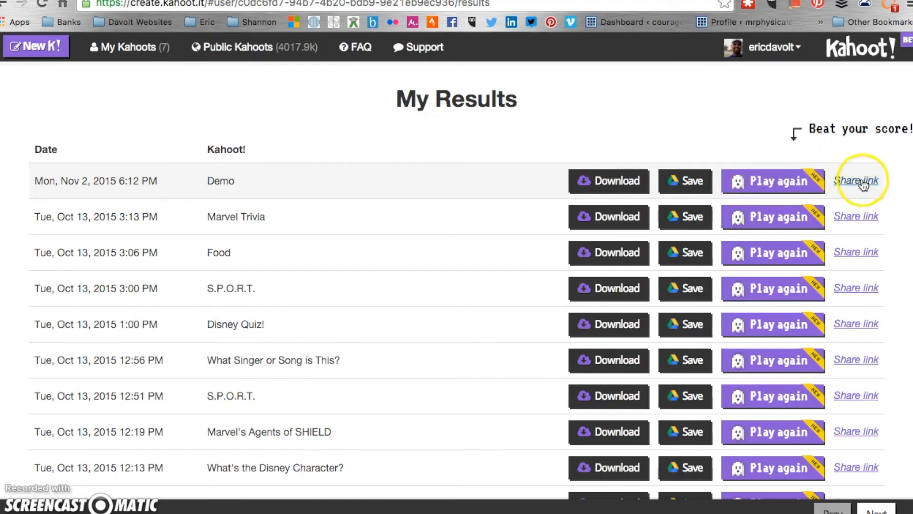
click(612, 186)
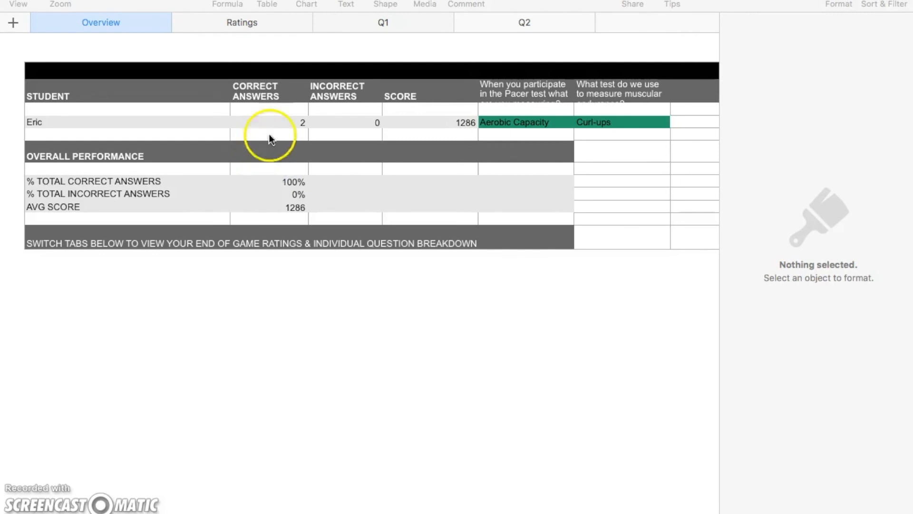
In the downloaded results spreadsheet in Numbers, examine the Ratings, Q1 and Q2 sheets, dismissing the import warnings window.
click(257, 24)
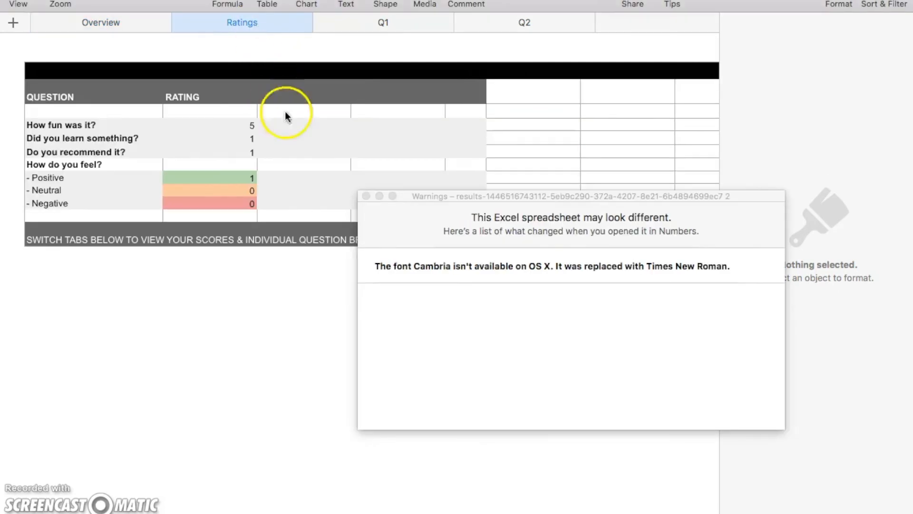
click(365, 196)
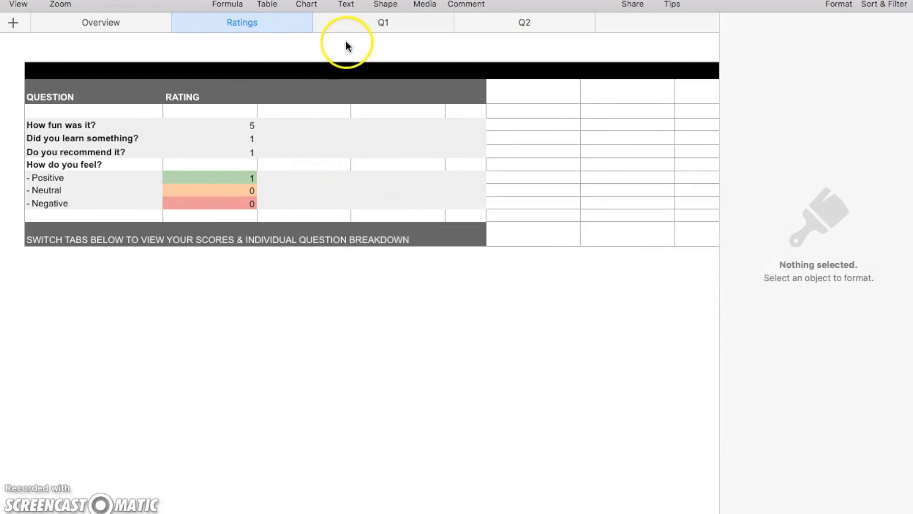
click(370, 21)
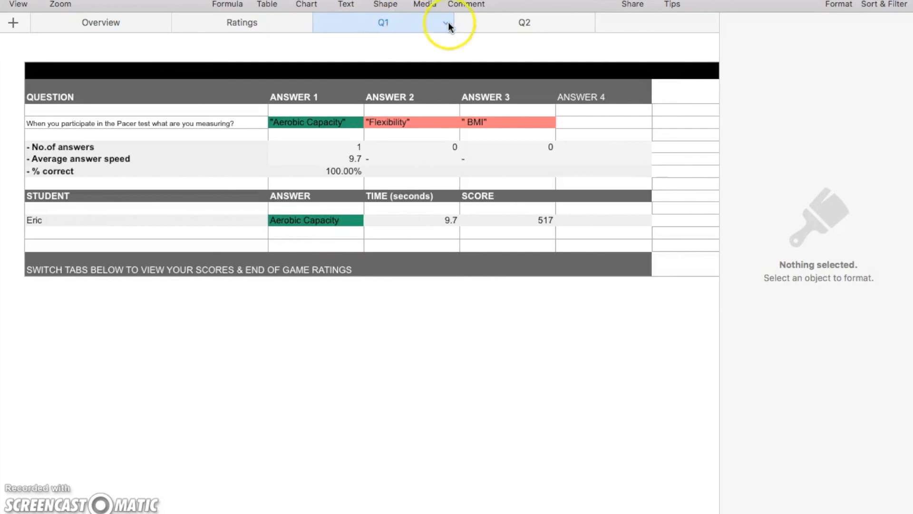
click(471, 23)
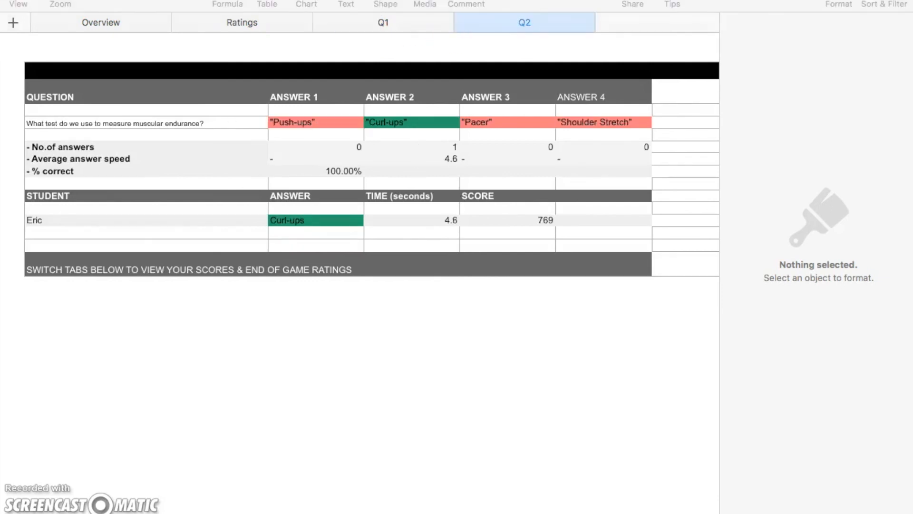